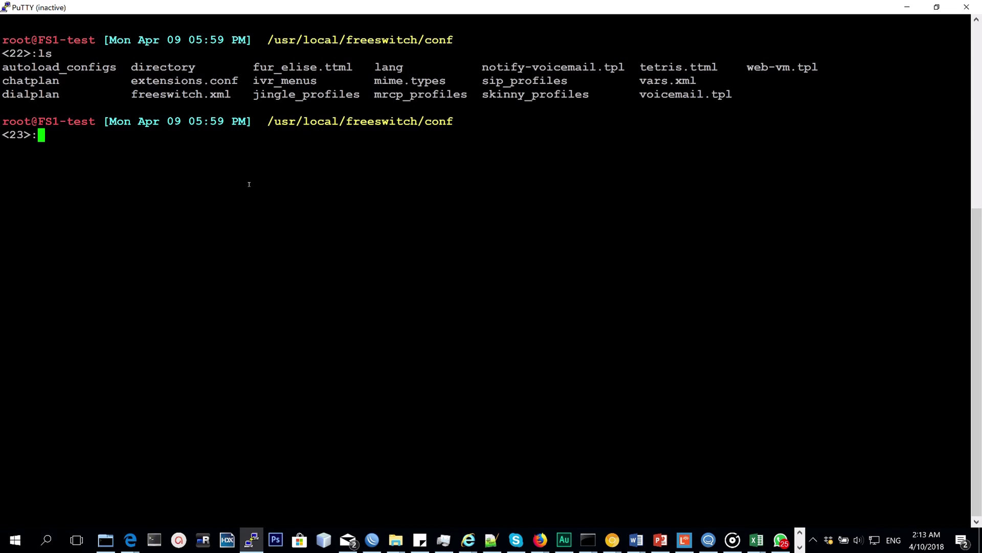
{"action": "type", "text": "cd "}
{"action": "type", "text": "iv"}
- Move into the ivr_menus folder and list its existing menu files
{"action": "key", "text": "Tab"}
{"action": "key", "text": "Return"}
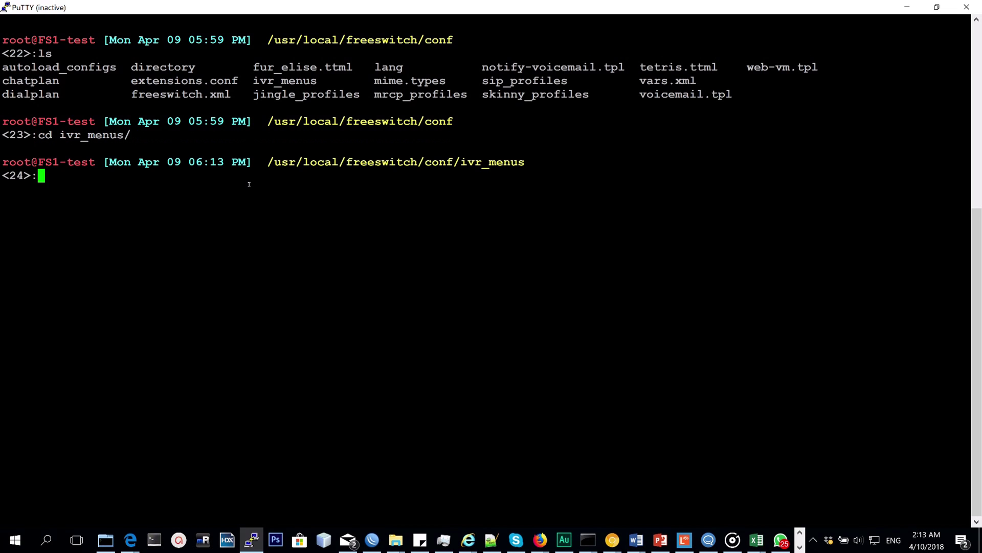
{"action": "type", "text": "ls"}
{"action": "key", "text": "Return"}
{"action": "type", "text": "vi "}
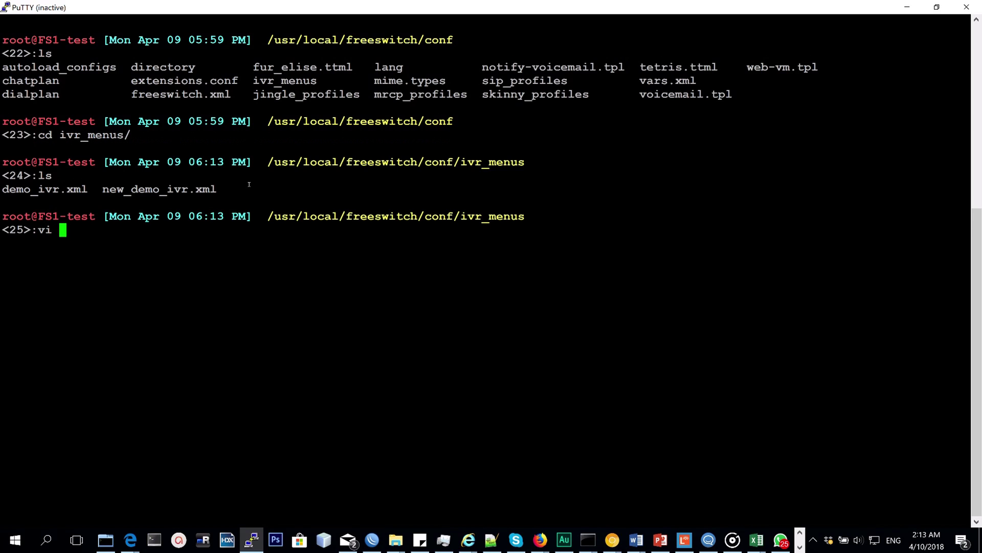
{"action": "type", "text": "cust"}
{"action": "type", "text": "om"}
{"action": "type", "text": "_ivr."}
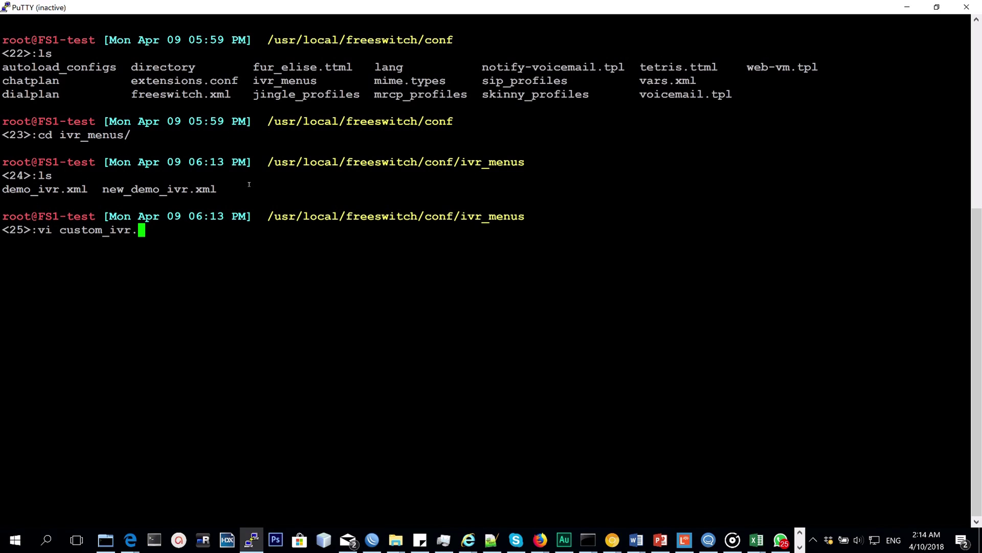
{"action": "type", "text": "xml"}
- Create custom_ivr.xml containing the pasted simple_greeting menu definition and save it
{"action": "key", "text": "BackSpace"}
{"action": "key", "text": "BackSpace"}
{"action": "key", "text": "BackSpace"}
{"action": "type", "text": "xml"}
{"action": "key", "text": "Return"}
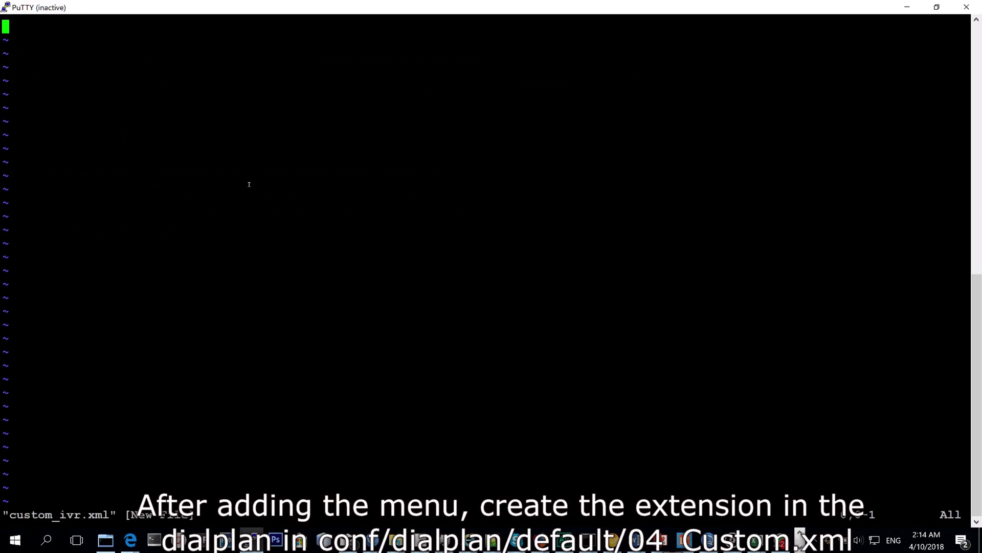
{"action": "key", "text": "i"}
{"action": "right_click", "coordinate": [248, 184]}
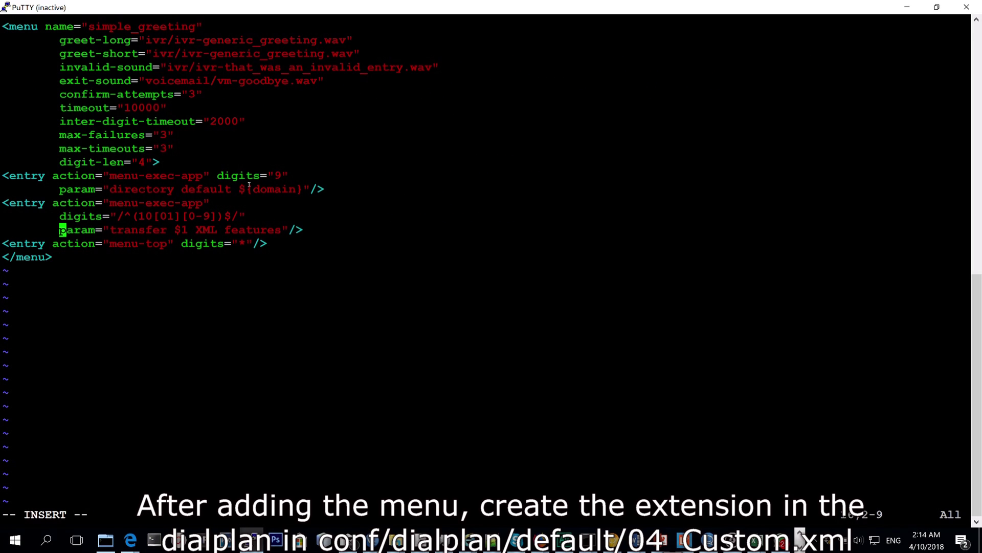
{"action": "key", "text": "Escape"}
{"action": "type", "text": ":wq"}
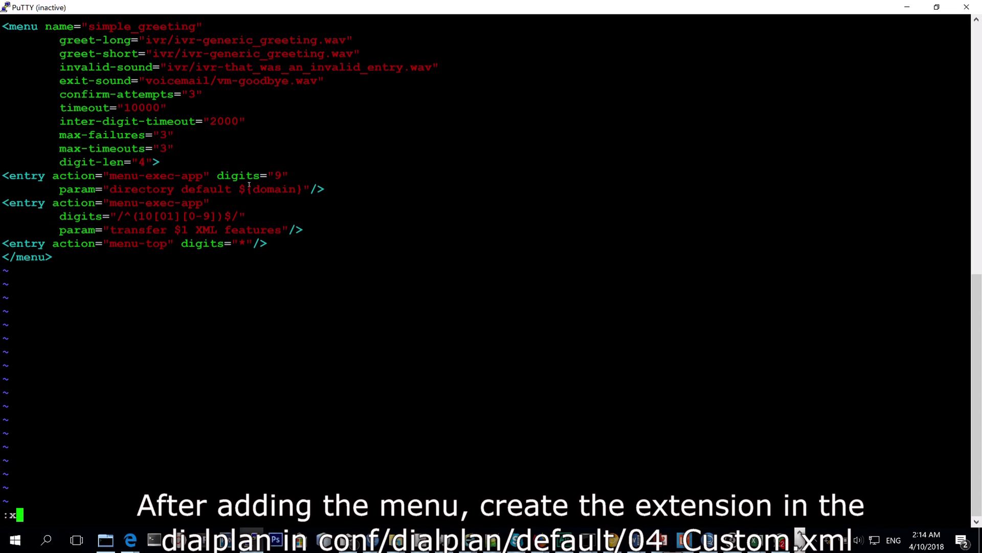
{"action": "key", "text": "Return"}
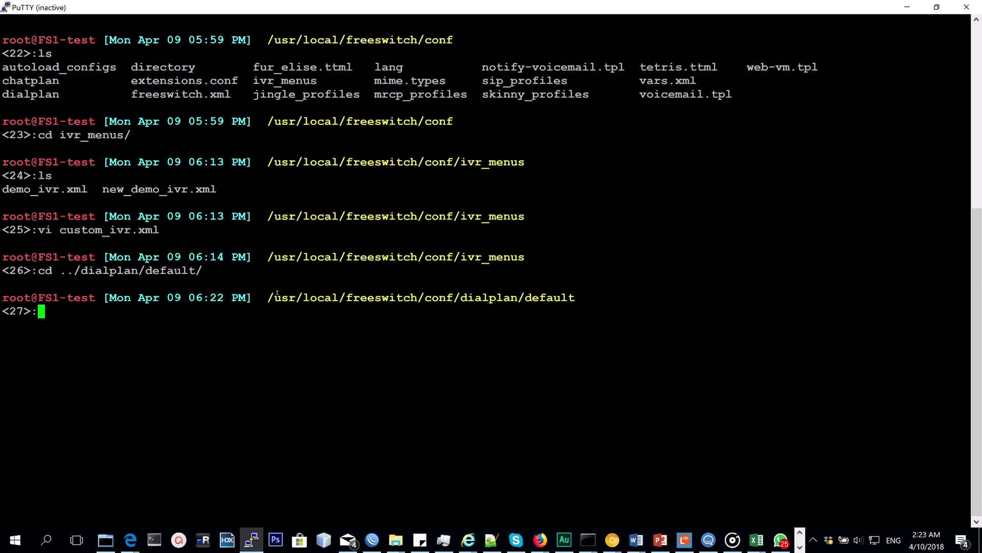
{"action": "type", "text": "ls"}
- Create 04_Custom.xml with the pasted time-of-day greeting extension for 5002 and save it
{"action": "key", "text": "Return"}
{"action": "type", "text": "vi "}
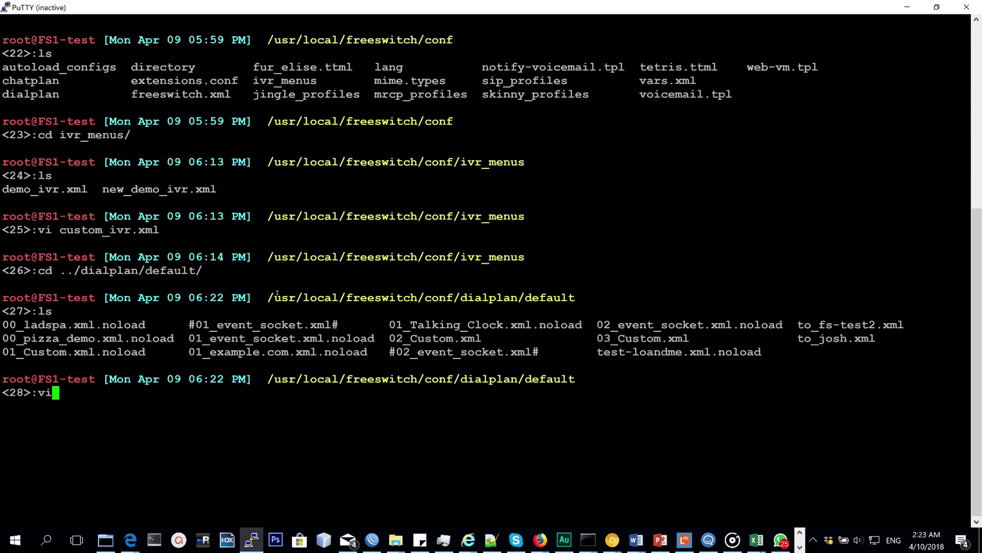
{"action": "type", "text": "04_C"}
{"action": "type", "text": "ustom.xm"}
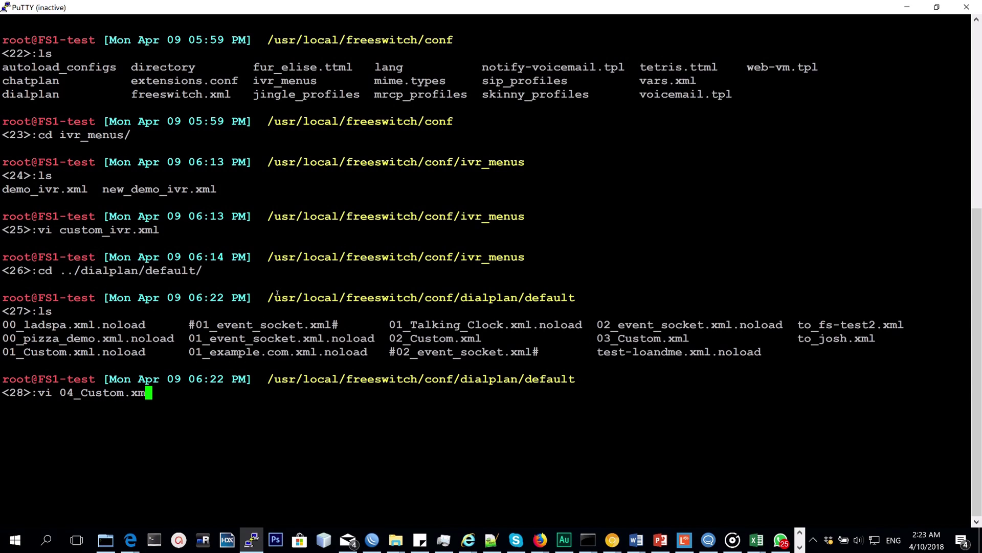
{"action": "type", "text": "l"}
{"action": "key", "text": "Return"}
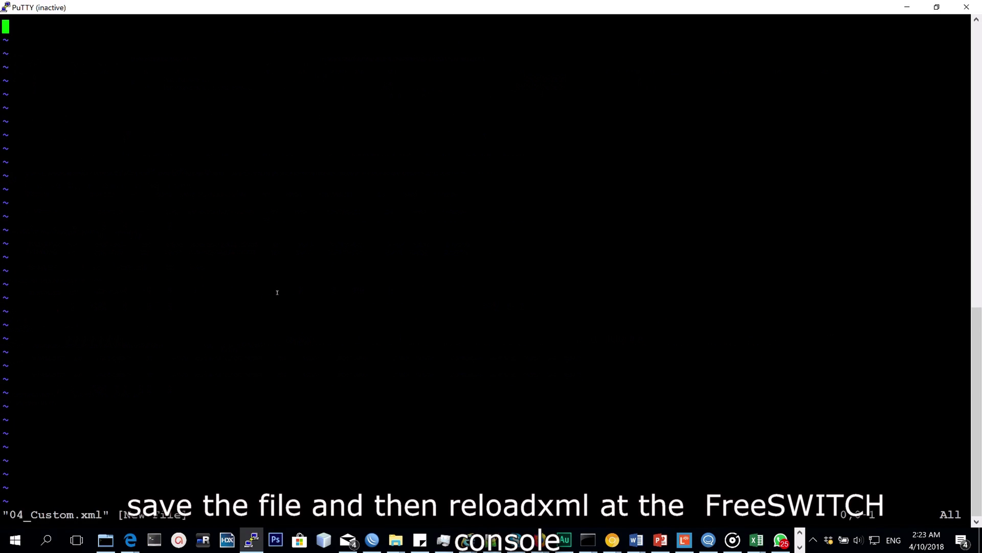
{"action": "key", "text": "i"}
{"action": "right_click", "coordinate": [277, 292]}
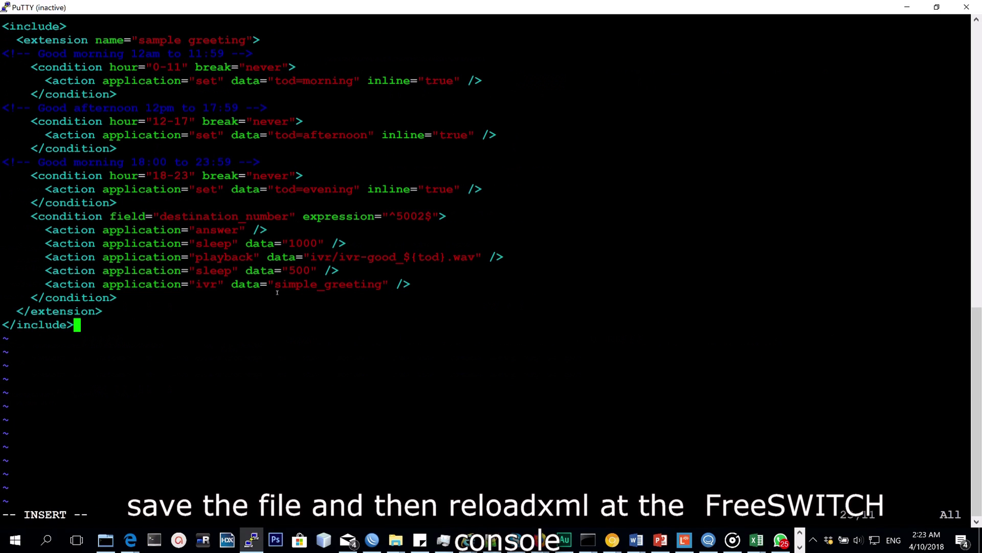
{"action": "key", "text": "Escape"}
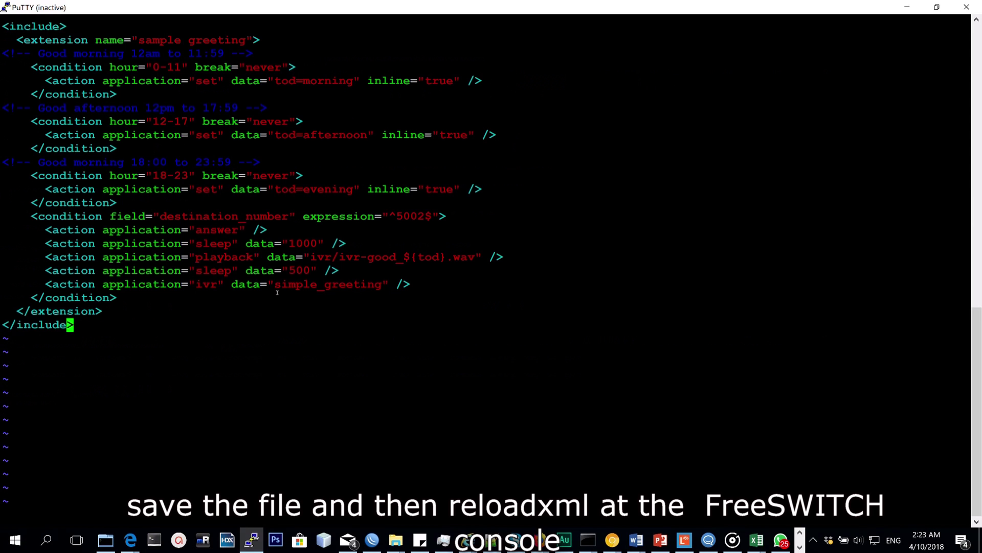
{"action": "type", "text": ":x"}
{"action": "key", "text": "BackSpace"}
{"action": "type", "text": "x"}
{"action": "key", "text": "Return"}
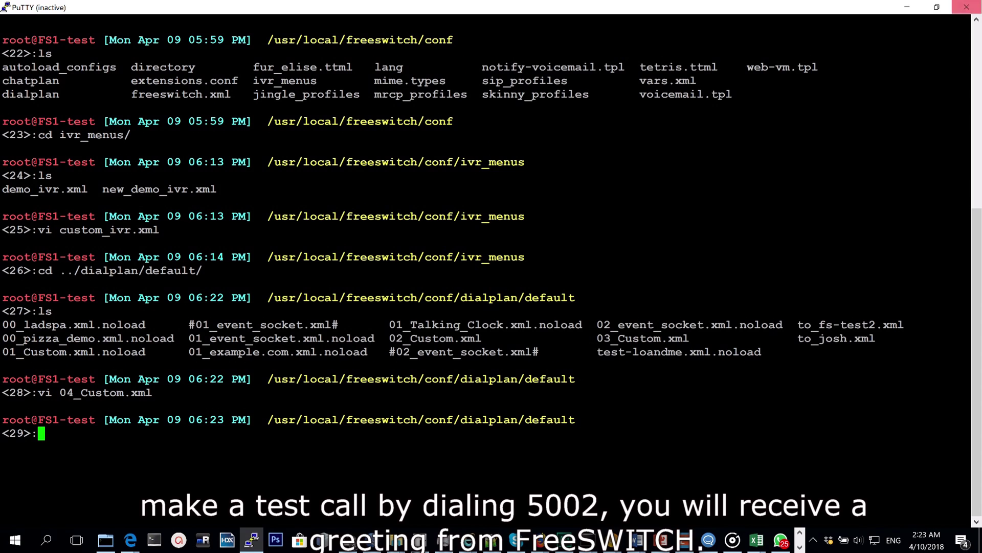
{"action": "type", "text": "fs"}
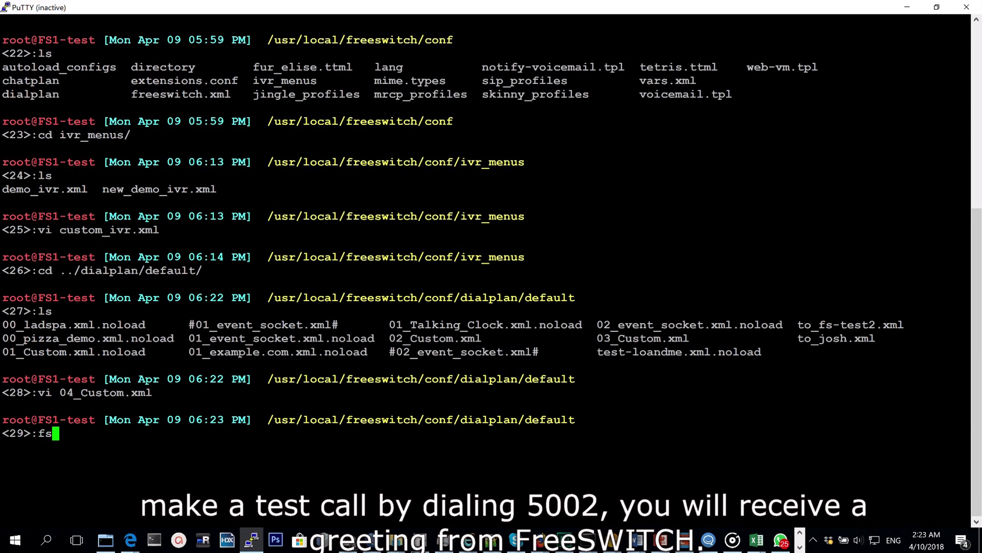
{"action": "type", "text": "_cli"}
- Reload FreeSWITCH's XML configuration with reloadxml in fs_cli
{"action": "key", "text": "Return"}
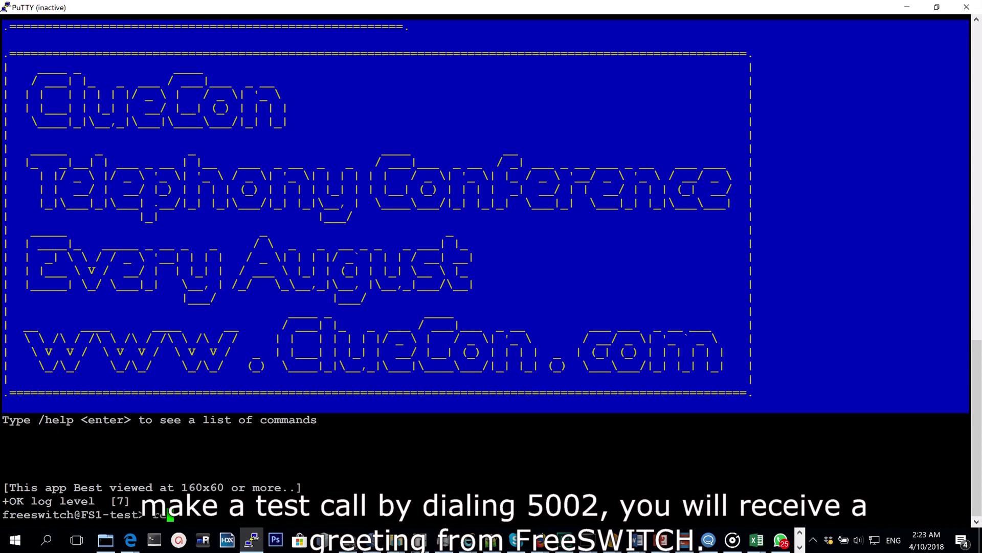
{"action": "type", "text": "reloa"}
{"action": "key", "text": "Tab"}
{"action": "type", "text": "dxml"}
{"action": "key", "text": "Tab"}
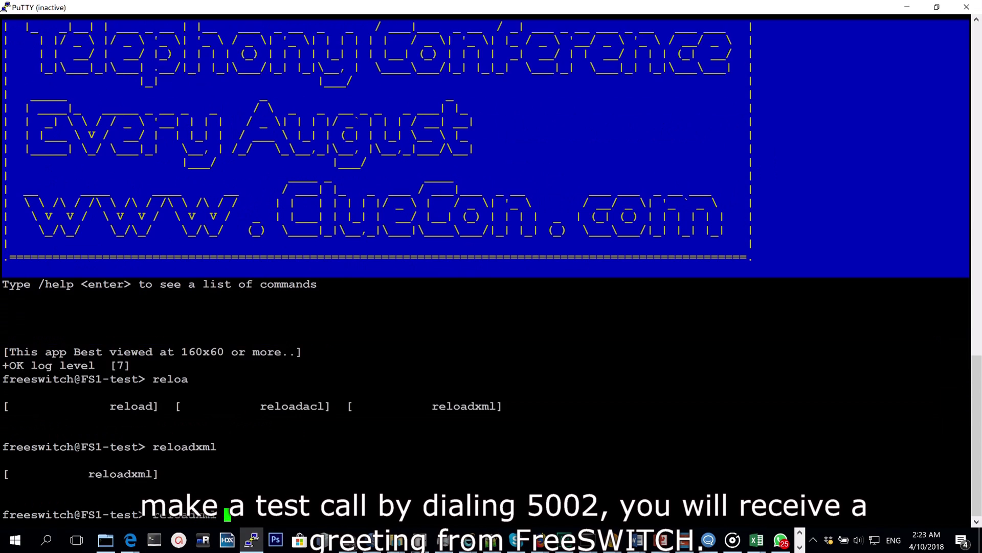
{"action": "key", "text": "Return"}
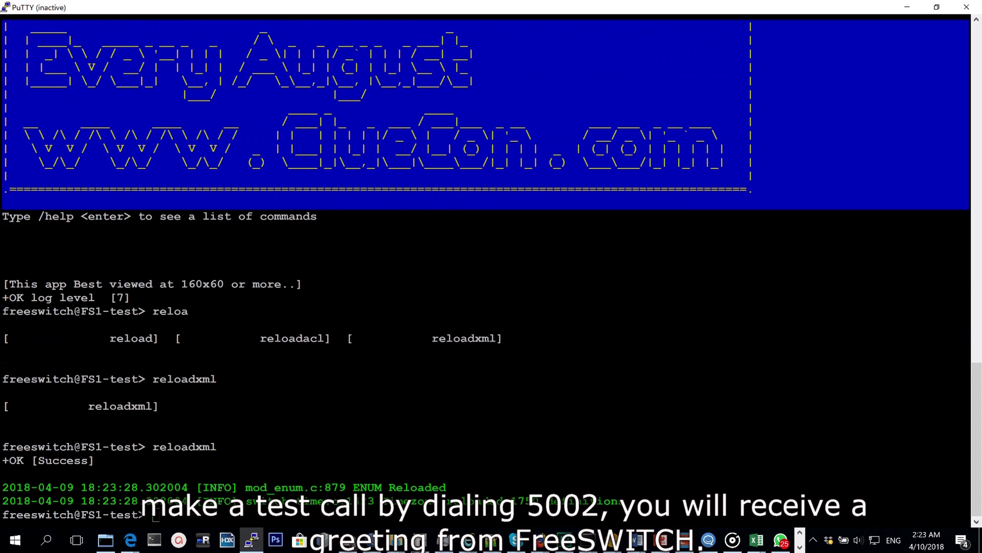
{"action": "key", "text": "super"}
{"action": "type", "text": "zoi"}
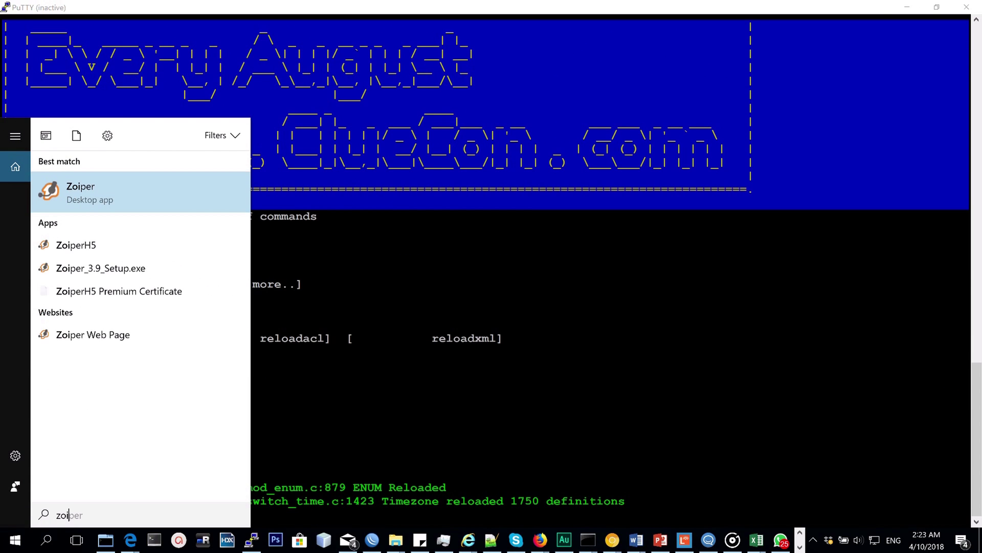
- Launch Zoiper, call 5002 and enter digit 9 during the call
{"action": "key", "text": "Return"}
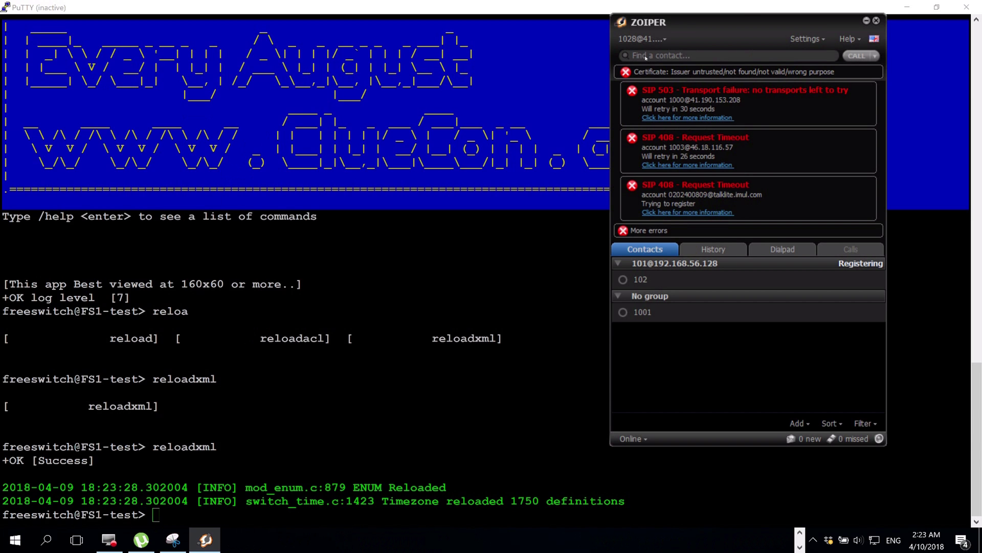
{"action": "type", "text": "500"}
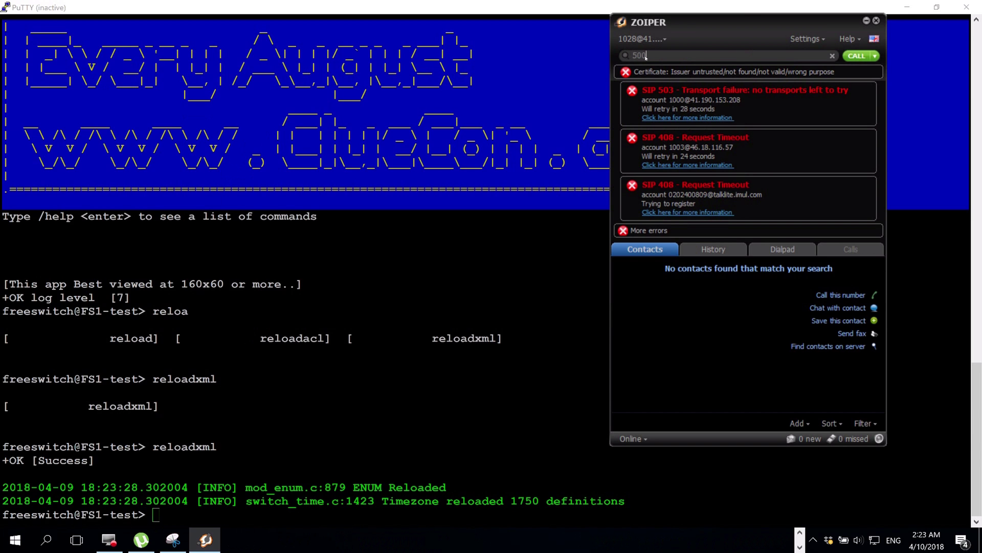
{"action": "type", "text": "2"}
{"action": "key", "text": "Return"}
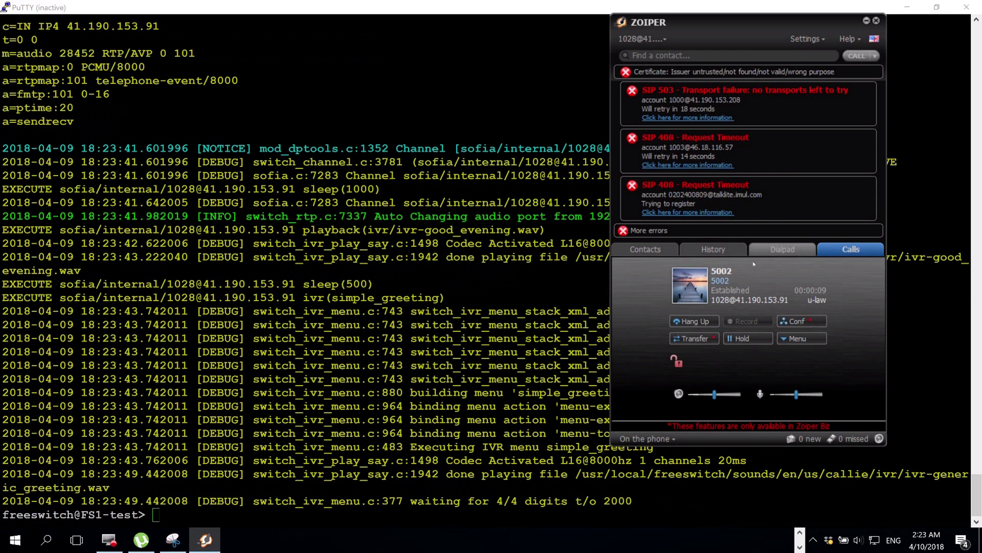
{"action": "left_click", "coordinate": [681, 55]}
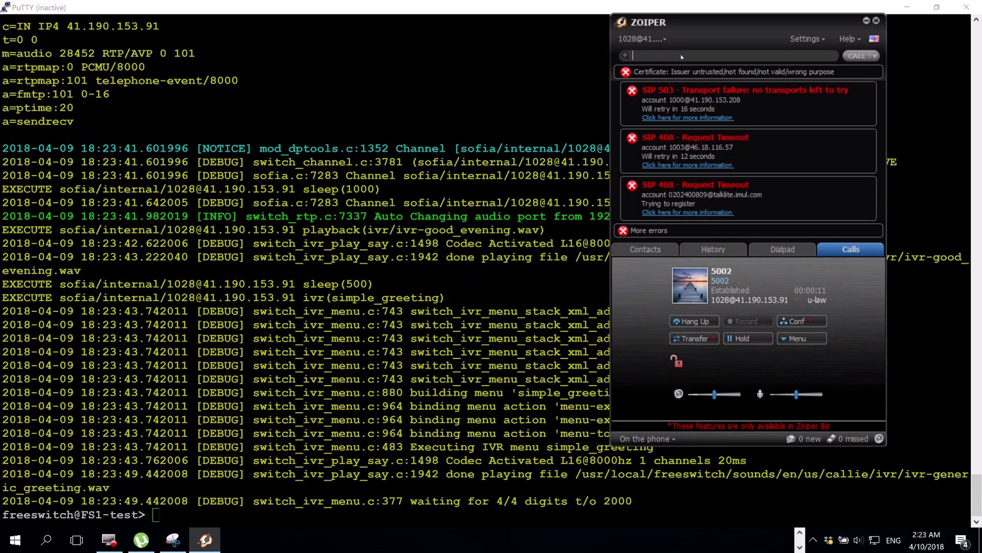
{"action": "type", "text": "9"}
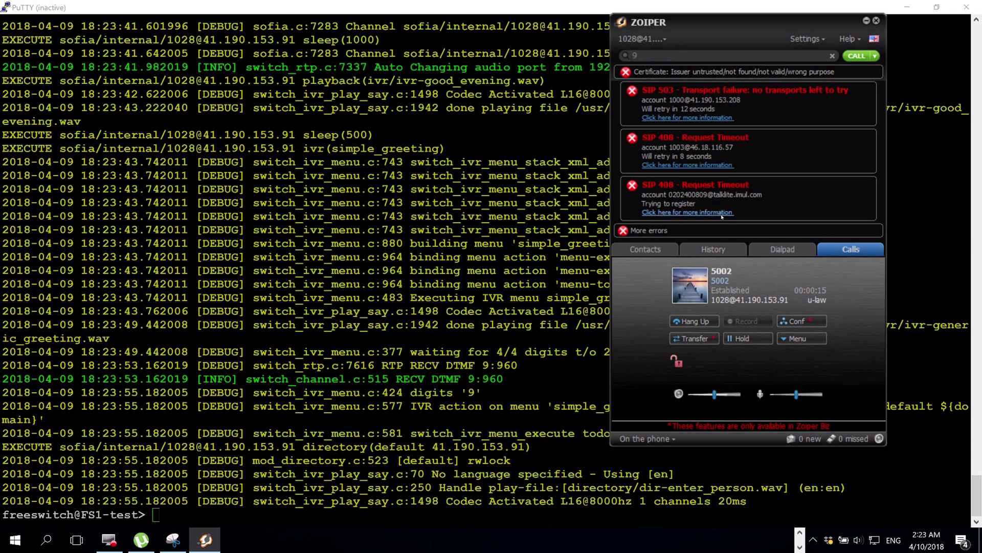
- Send digits 6 and 8 from the Dialpad, call 9, and dismiss the failure notice
{"action": "left_click", "coordinate": [776, 250]}
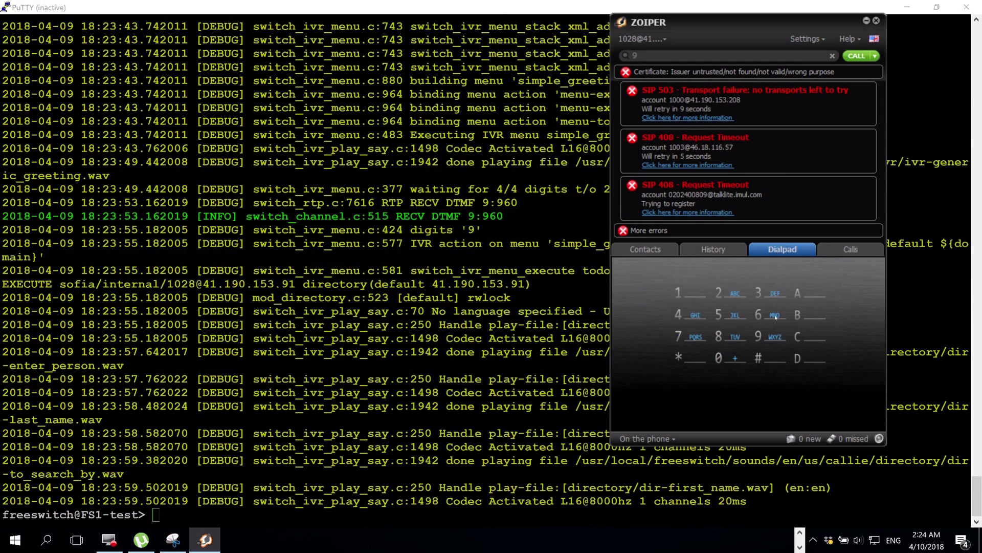
{"action": "left_click", "coordinate": [775, 316]}
{"action": "left_click", "coordinate": [732, 338]}
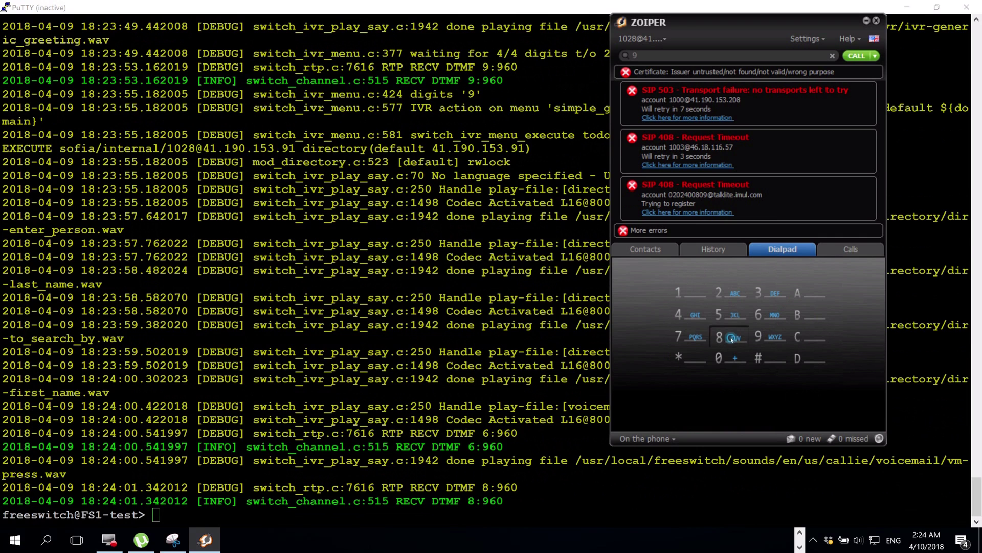
{"action": "left_click", "coordinate": [733, 338]}
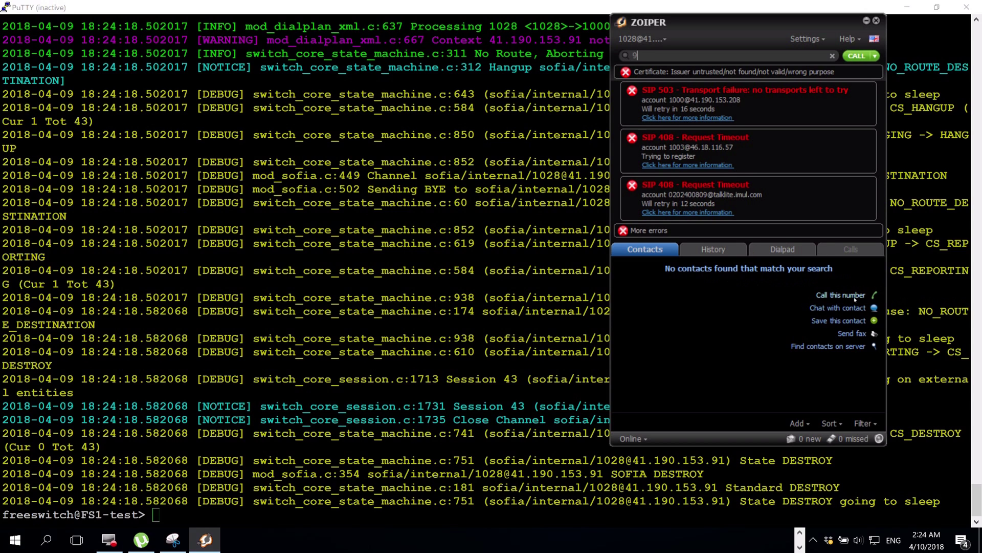
{"action": "left_click", "coordinate": [841, 295]}
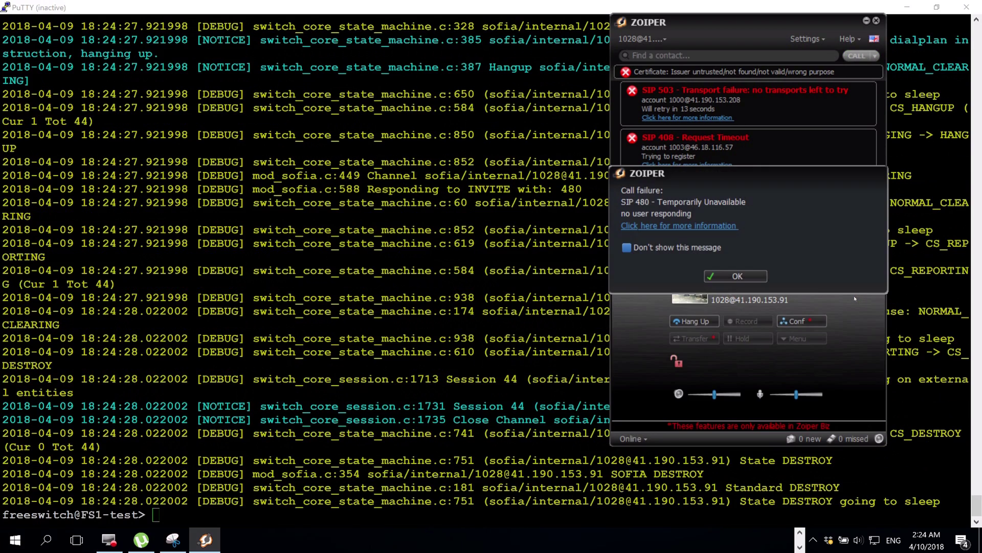
{"action": "left_click", "coordinate": [760, 278]}
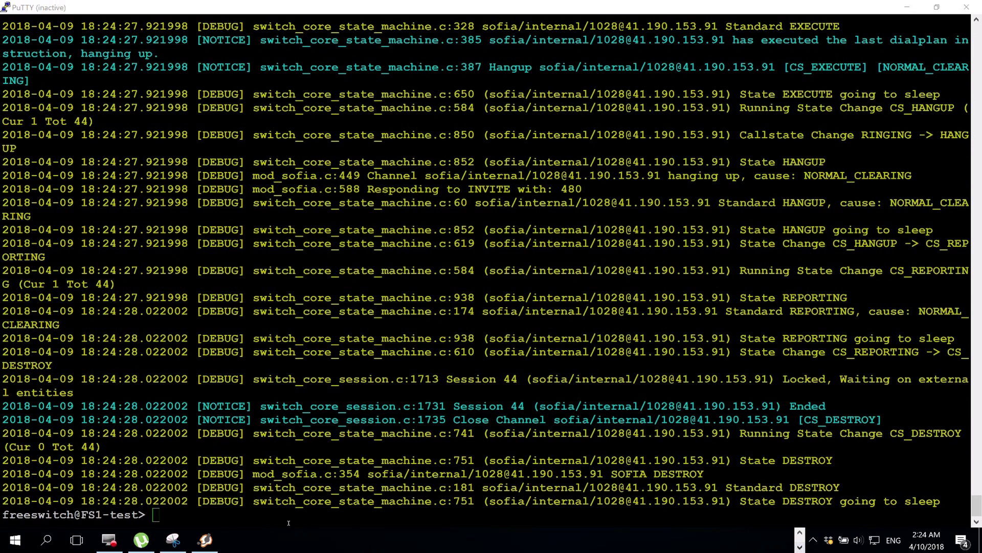
{"action": "left_click", "coordinate": [204, 539]}
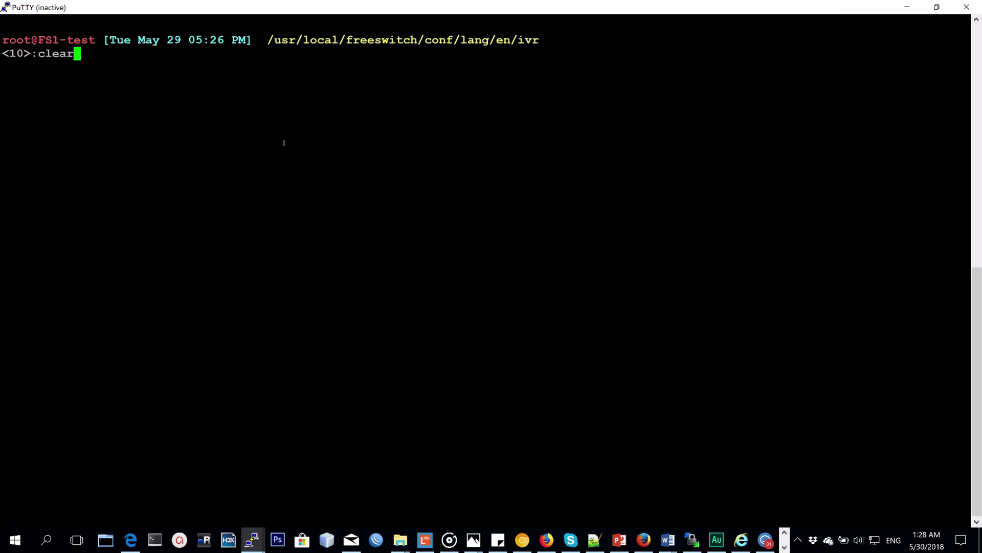
- Create custom.xml with the pasted simple_greeting phrase macro and save it
{"action": "key", "text": "Up"}
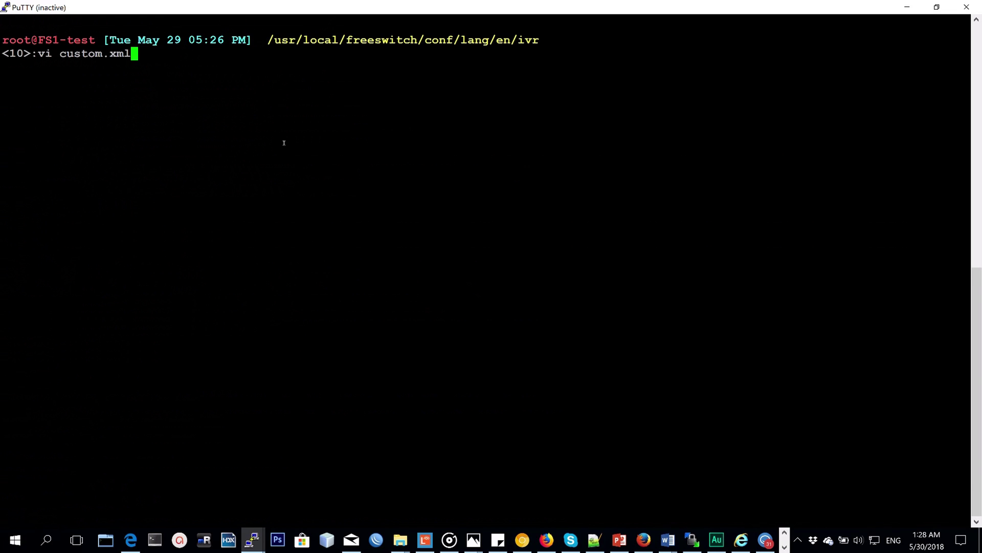
{"action": "key", "text": "Return"}
{"action": "key", "text": "i"}
{"action": "right_click", "coordinate": [283, 142]}
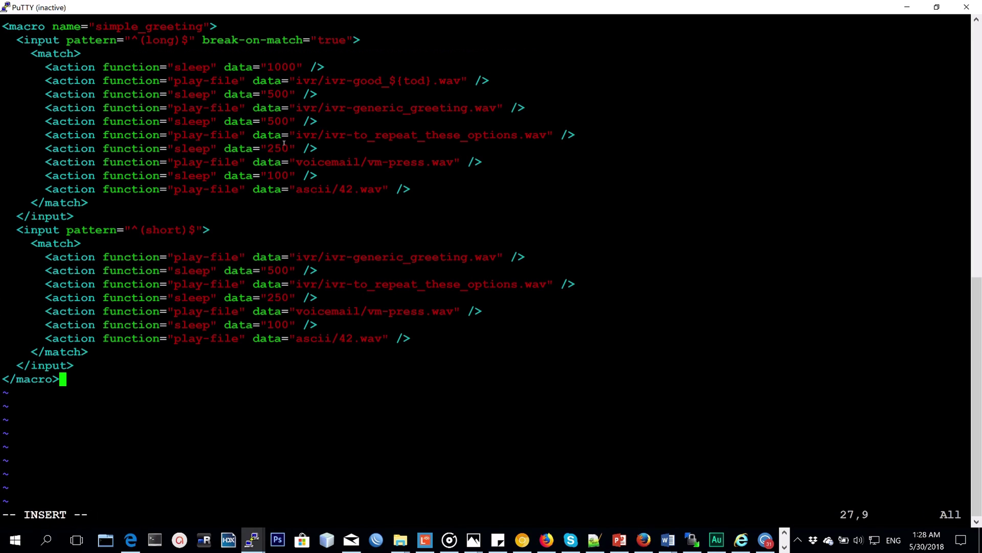
{"action": "key", "text": "Escape"}
{"action": "type", "text": ":x"}
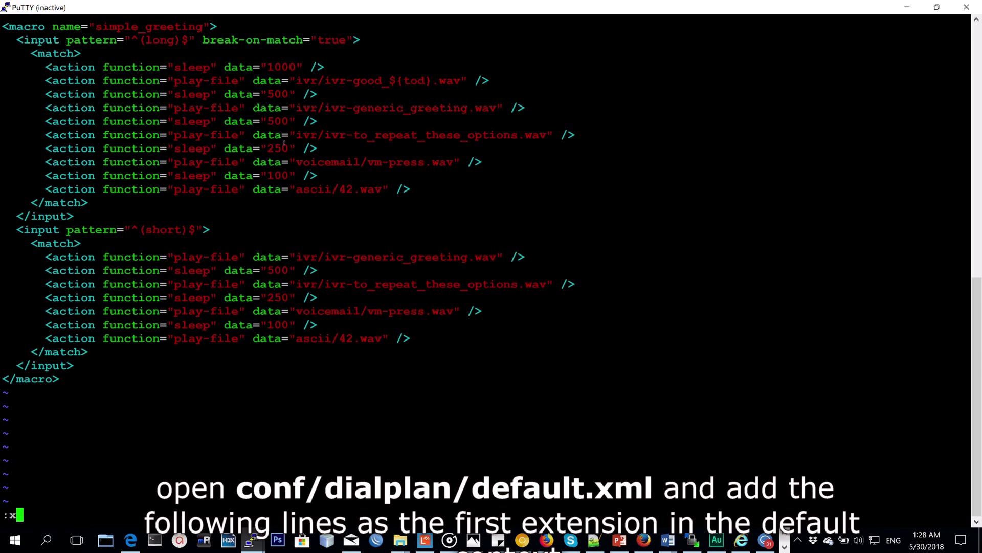
{"action": "key", "text": "Return"}
{"action": "key", "text": "Up"}
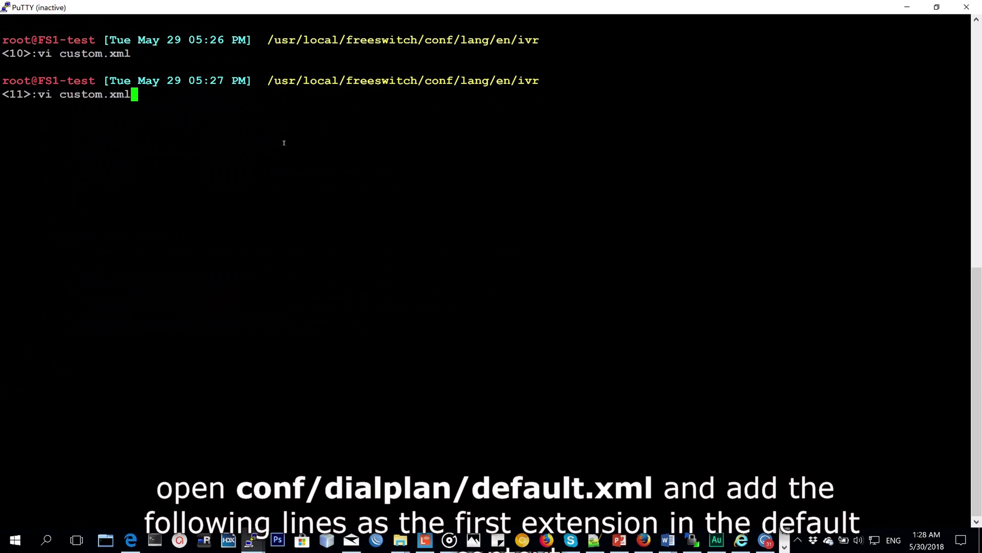
{"action": "key", "text": "Down"}
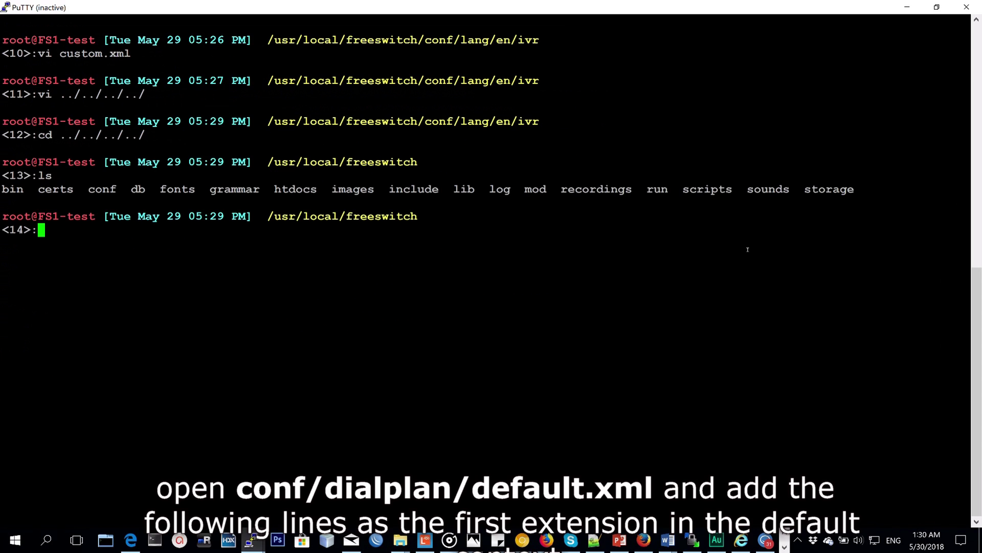
{"action": "type", "text": "cd conf/"}
- Open dialplan/default.xml in vi from the conf directory
{"action": "key", "text": "Return"}
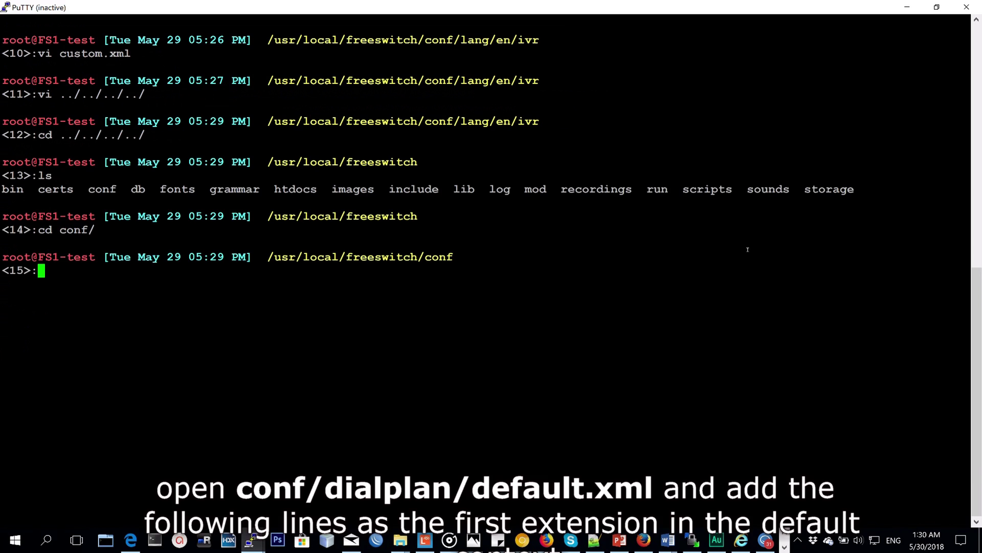
{"action": "type", "text": "vi dia"}
{"action": "key", "text": "Tab"}
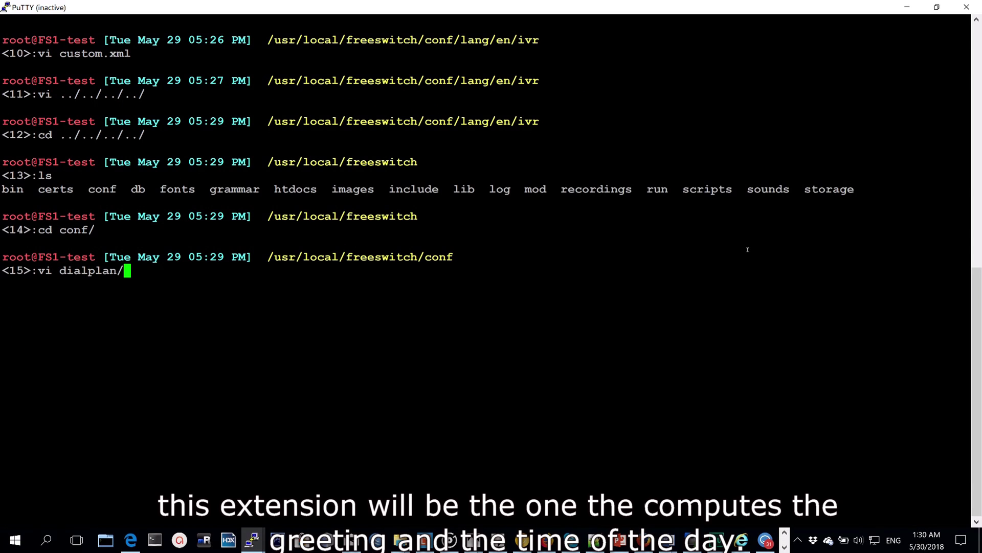
{"action": "type", "text": "def"}
{"action": "key", "text": "Tab"}
{"action": "type", "text": ".xml"}
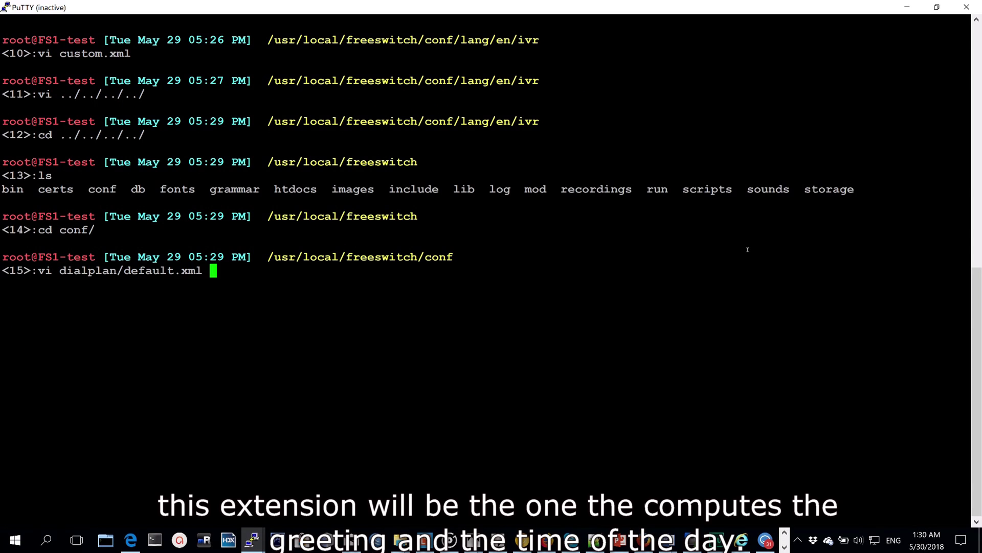
{"action": "key", "text": "Return"}
- Paste the set_tod extension just below the default context line
{"action": "key", "text": "Down"}
{"action": "key", "text": "Down"}
{"action": "key", "text": "Down"}
{"action": "key", "text": "Down"}
{"action": "key", "text": "Down"}
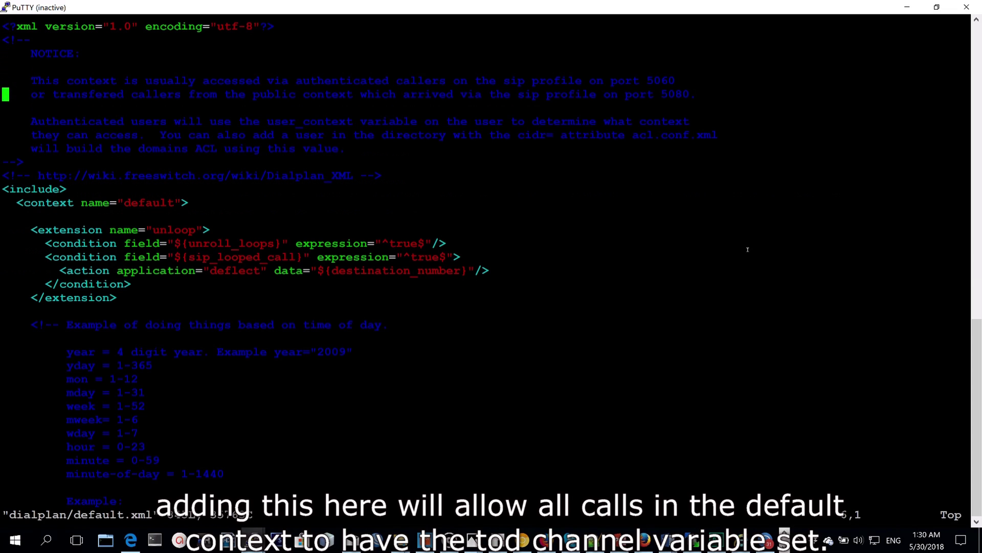
{"action": "key", "text": "Down"}
{"action": "key", "text": "Down"}
{"action": "key", "text": "Down"}
{"action": "key", "text": "Down"}
{"action": "key", "text": "Down"}
{"action": "key", "text": "Down"}
{"action": "key", "text": "Down"}
{"action": "key", "text": "Down"}
{"action": "key", "text": "Down"}
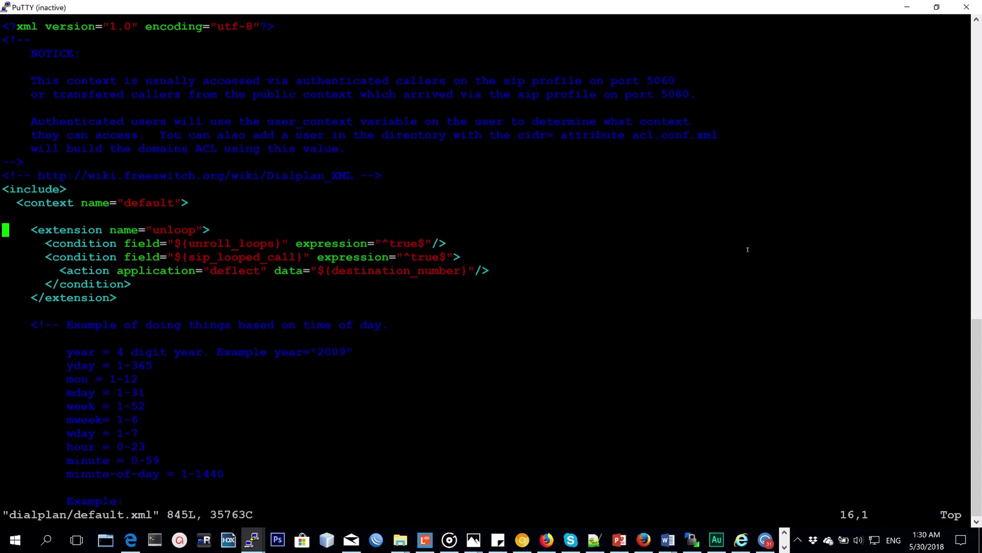
{"action": "key", "text": "Up"}
{"action": "key", "text": "Up"}
{"action": "key", "text": "i"}
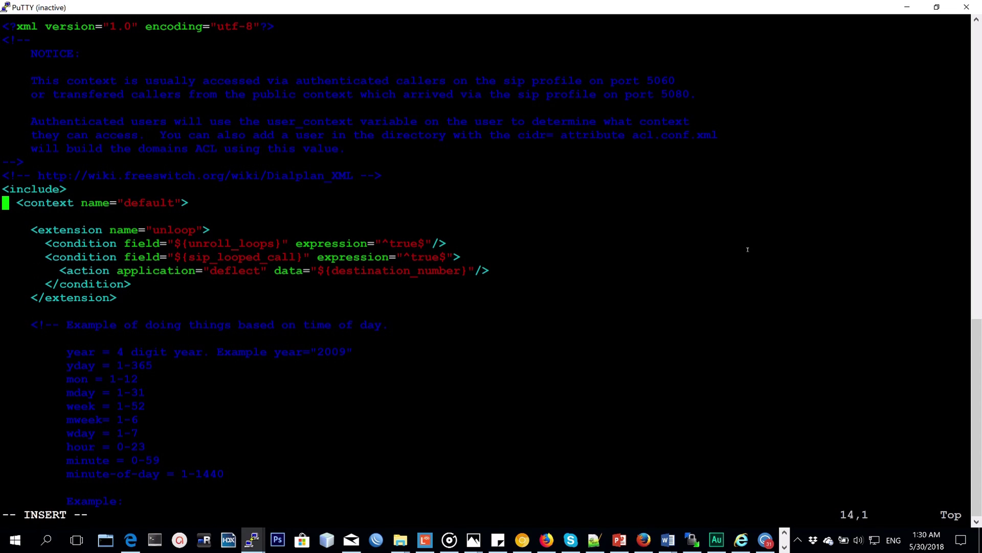
{"action": "right_click", "coordinate": [747, 249]}
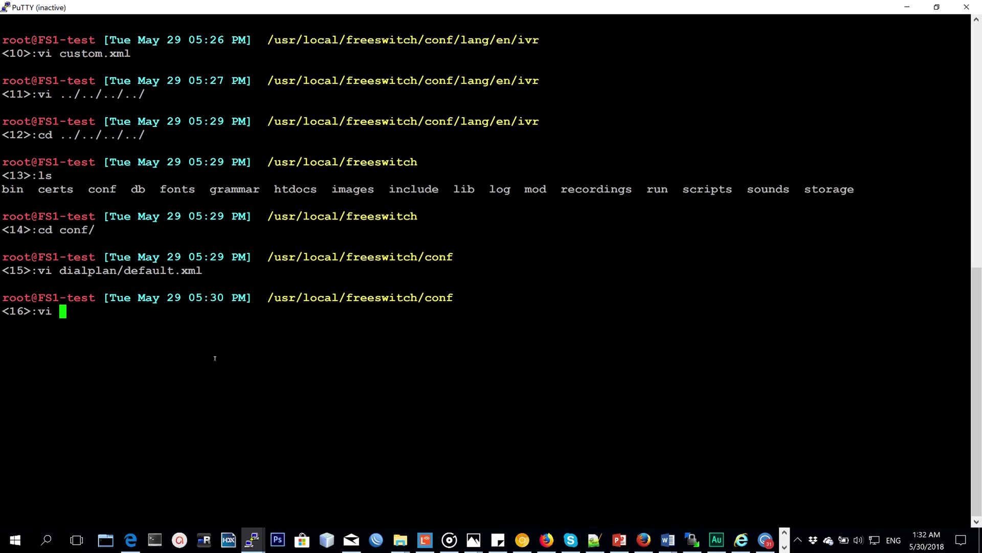
{"action": "type", "text": "dia"}
- Open dialplan/default/04_Custom.xml in vi
{"action": "key", "text": "BackSpace"}
{"action": "key", "text": "BackSpace"}
{"action": "type", "text": "ia"}
{"action": "key", "text": "Tab"}
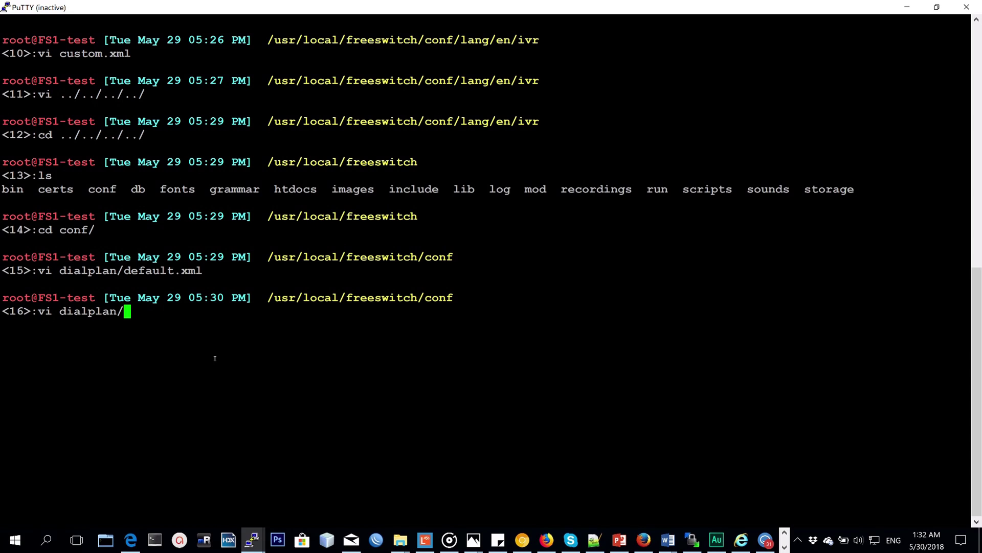
{"action": "type", "text": "default"}
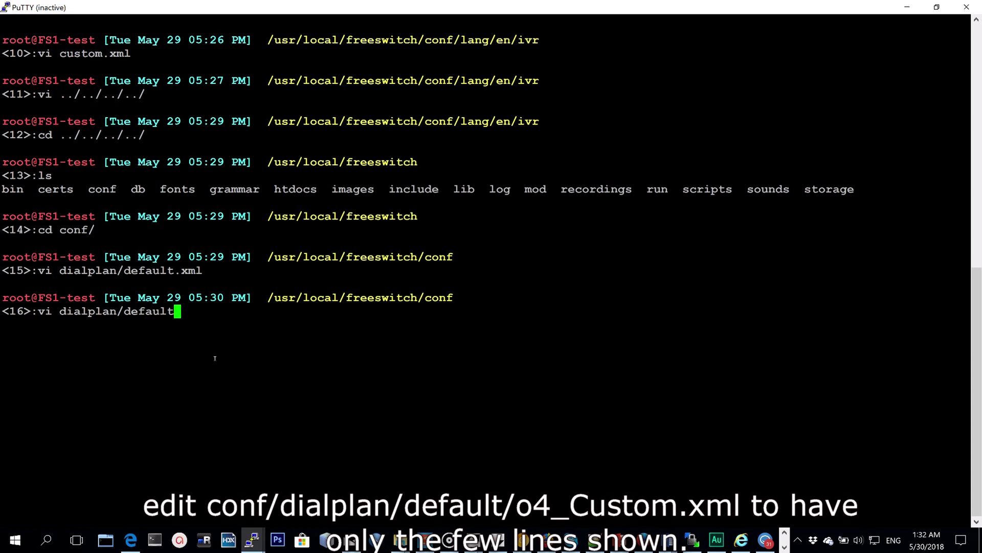
{"action": "type", "text": "/04"}
{"action": "key", "text": "Tab"}
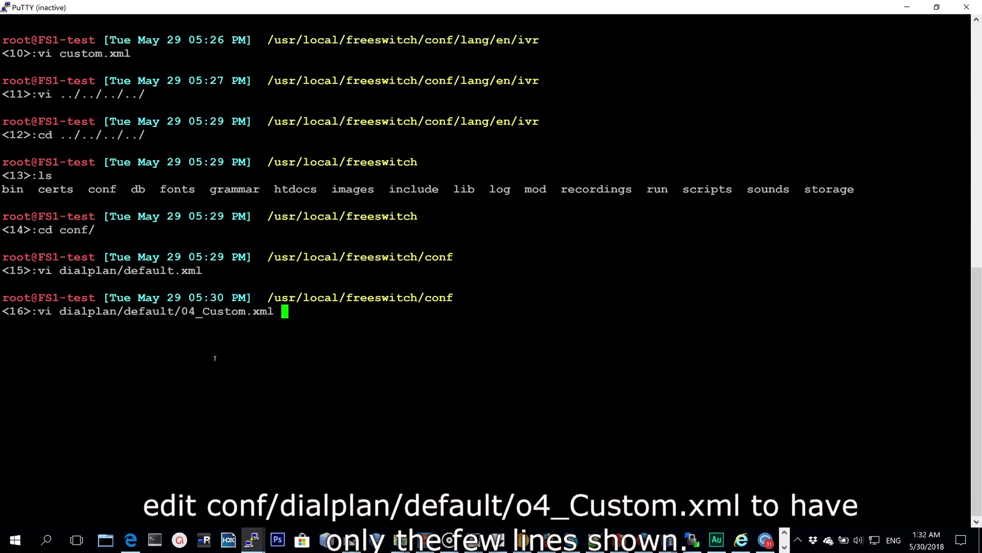
{"action": "key", "text": "Return"}
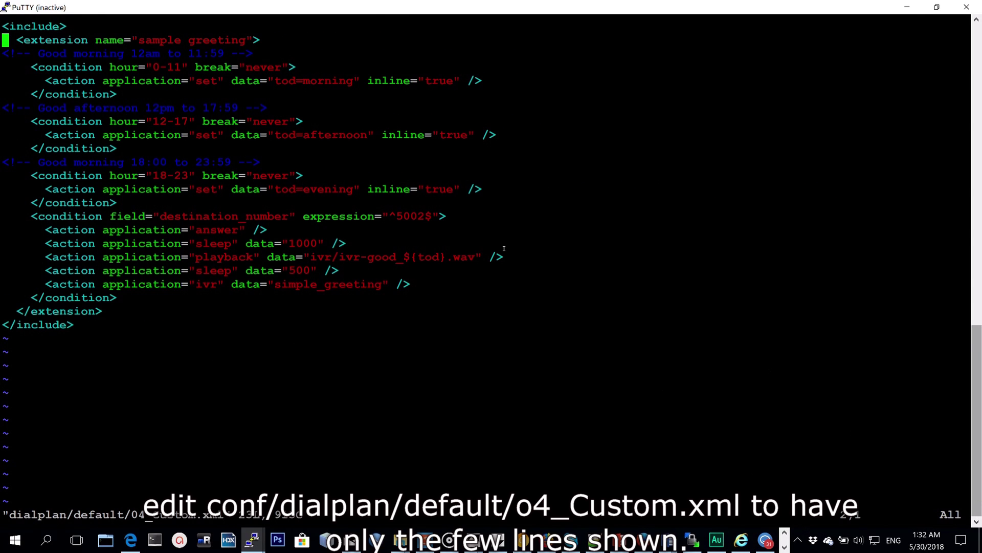
- Replace the file's contents with the new 5002 simple_greeting extension and save
{"action": "key", "text": "g"}
{"action": "key", "text": "g"}
{"action": "key", "text": "d"}
{"action": "key", "text": "G"}
{"action": "key", "text": "i"}
{"action": "right_click", "coordinate": [543, 164]}
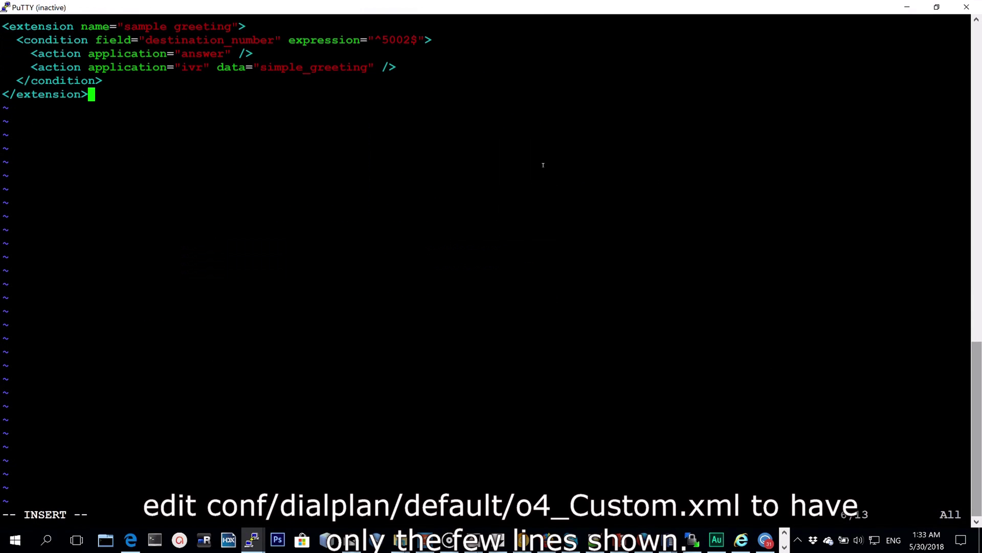
{"action": "key", "text": "Escape"}
{"action": "type", "text": ":"}
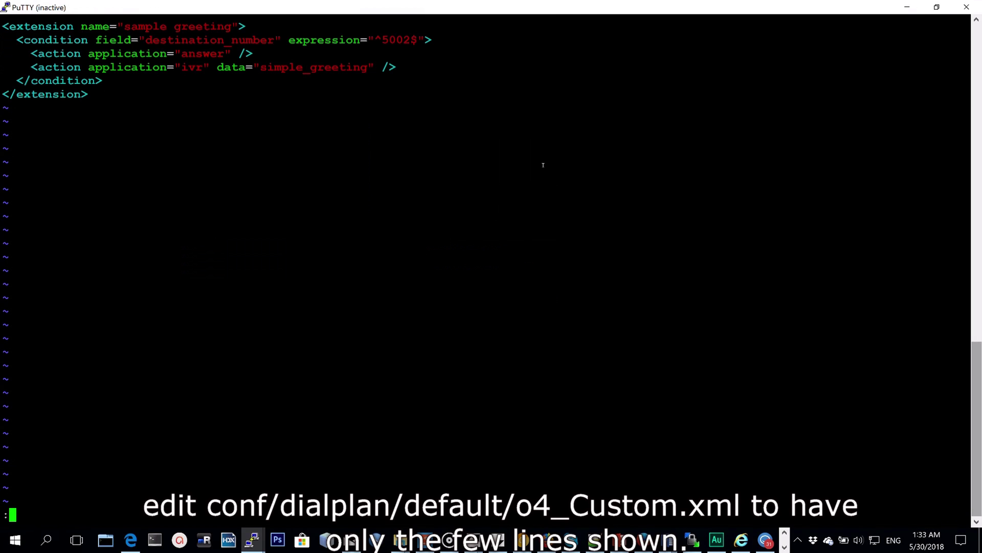
{"action": "type", "text": "x"}
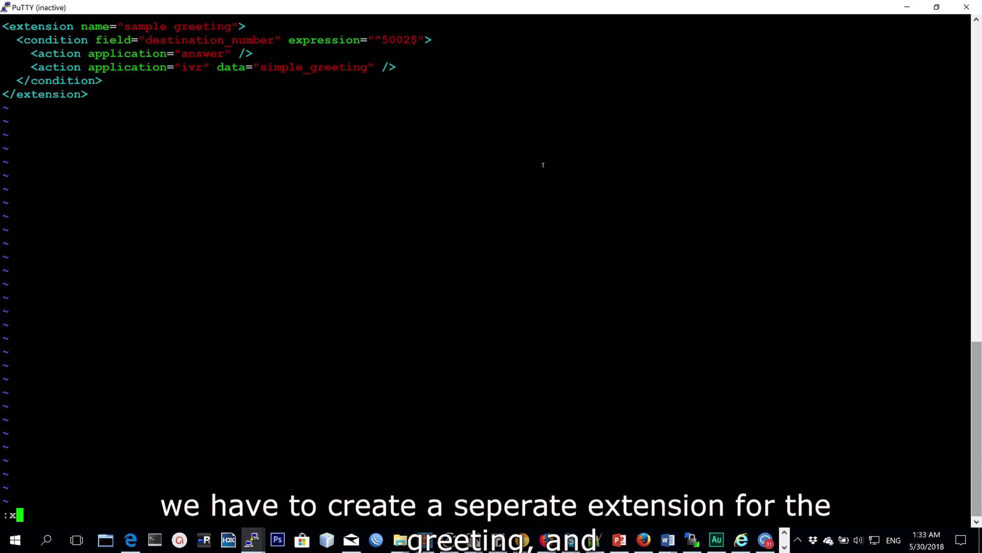
{"action": "key", "text": "Return"}
{"action": "type", "text": "vi ../../"}
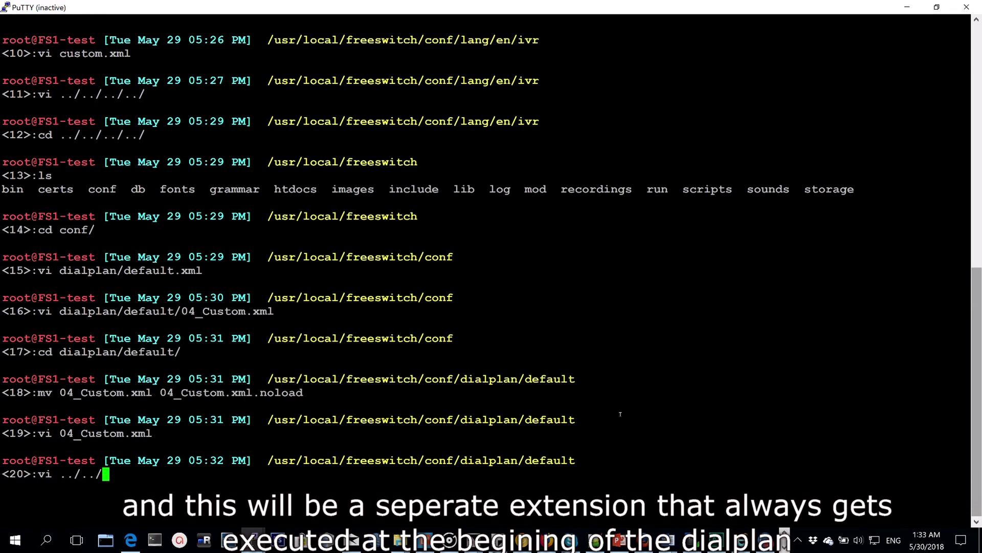
{"action": "type", "text": "iv"}
- Open ivr_menus/custom_ivr.xml in vi
{"action": "key", "text": "Tab"}
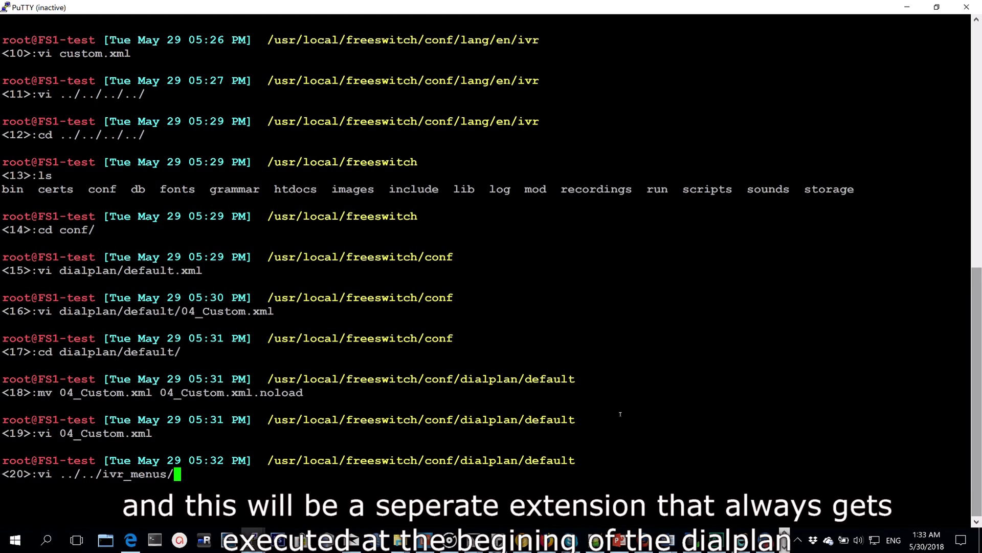
{"action": "type", "text": "cus"}
{"action": "key", "text": "Tab"}
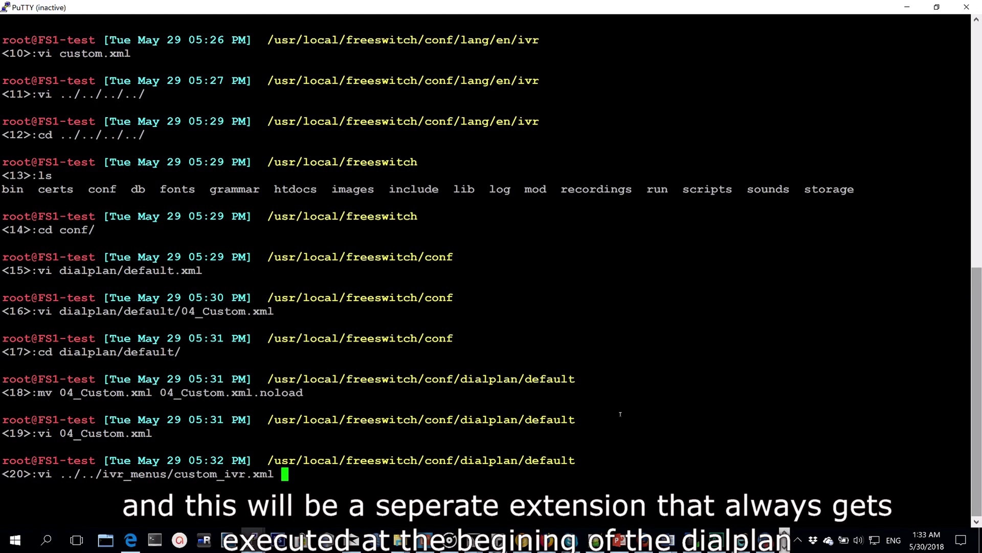
{"action": "key", "text": "Return"}
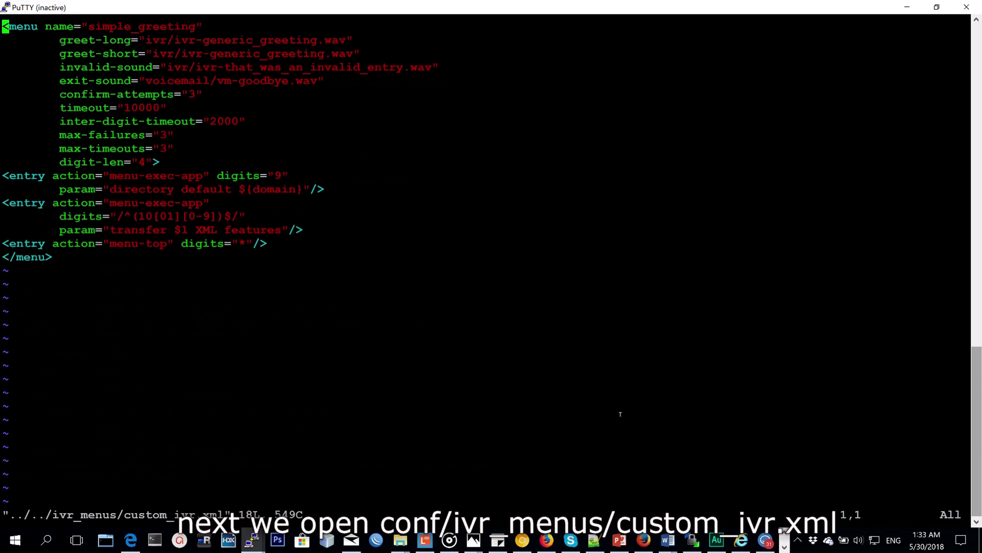
- Swap the greet-long/greet-short lines for phrase:simple_greeting:long/short versions and save
{"action": "key", "text": "j"}
{"action": "key", "text": "dollar"}
{"action": "key", "text": "d"}
{"action": "key", "text": "d"}
{"action": "key", "text": "d"}
{"action": "key", "text": "d"}
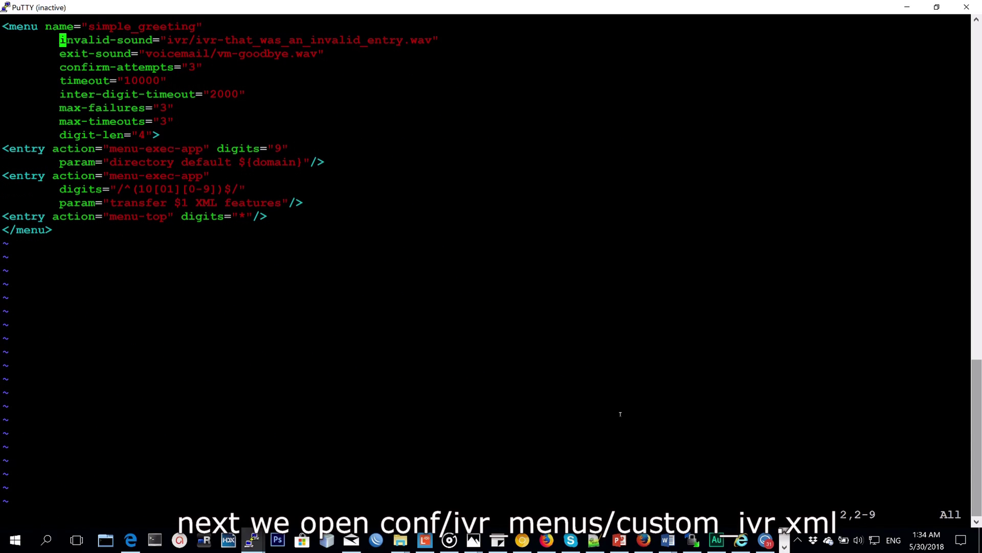
{"action": "key", "text": "0"}
{"action": "key", "text": "i"}
{"action": "key", "text": "Return"}
{"action": "type", "text": "greet-long=\"phrase:simple_greeting:long\" \tgreet-short=\"phrase:simple_greeting:short\""}
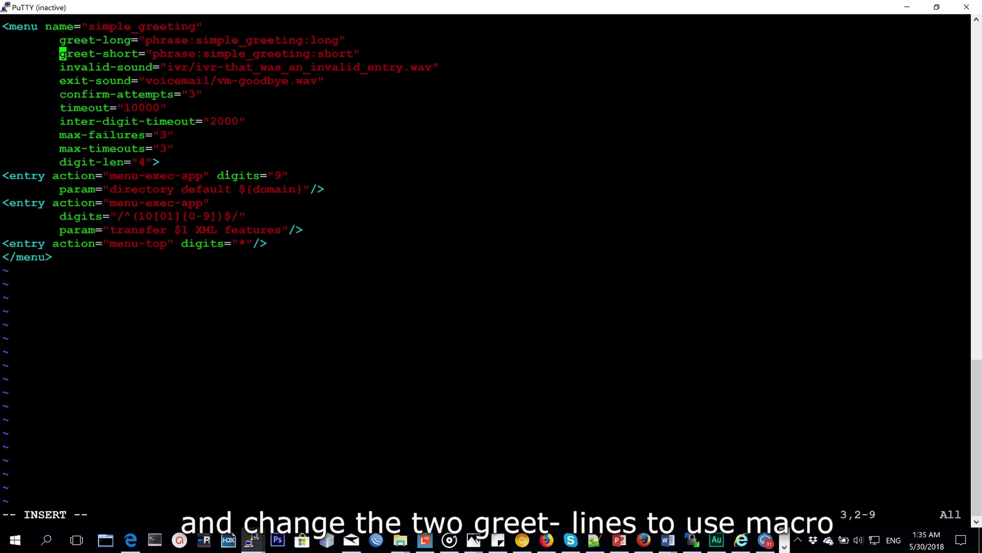
{"action": "key", "text": "Escape"}
{"action": "type", "text": ":wq"}
{"action": "key", "text": "Return"}
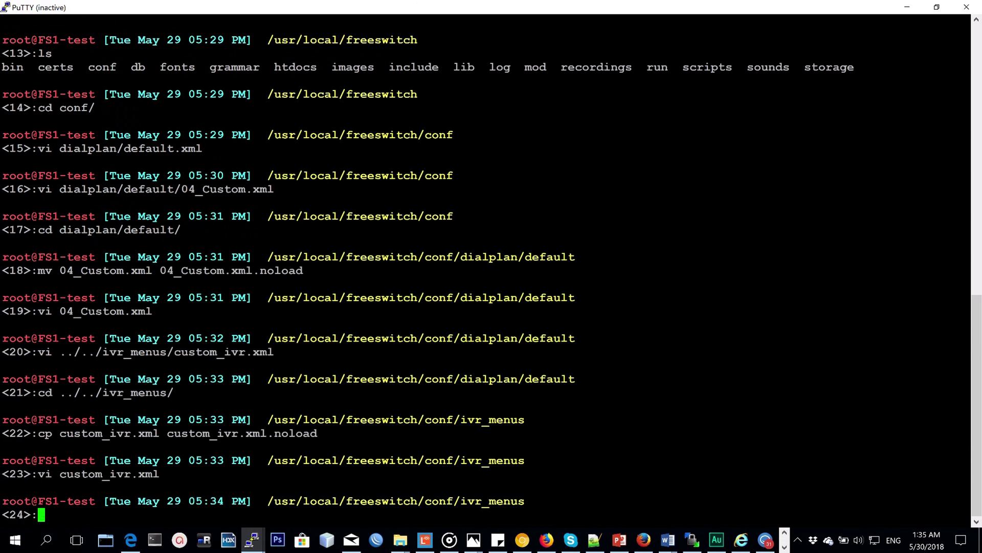
{"action": "type", "text": "fs"}
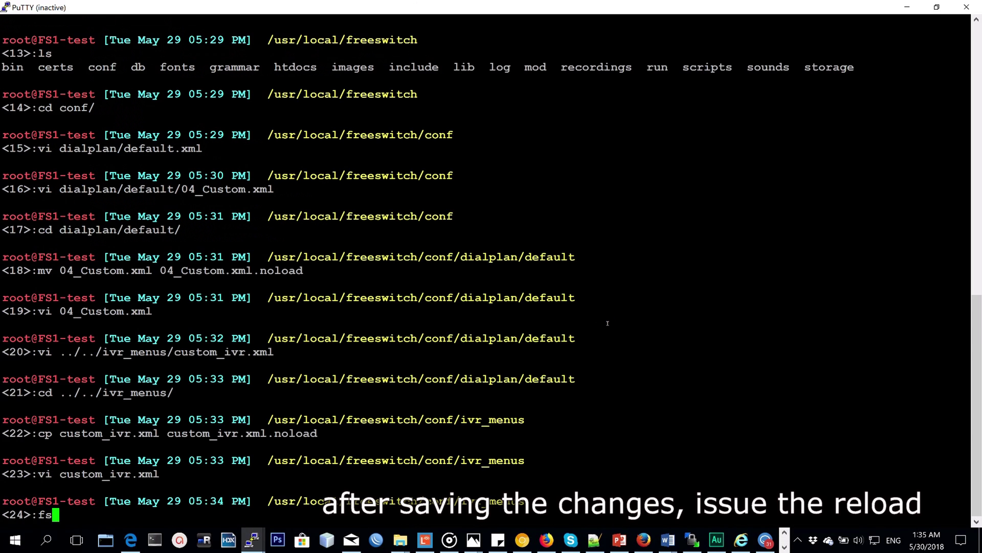
{"action": "type", "text": "_cli"}
- Run reloadxml in fs_cli and confirm the +OK [Success] result
{"action": "key", "text": "Return"}
{"action": "type", "text": "reloa"}
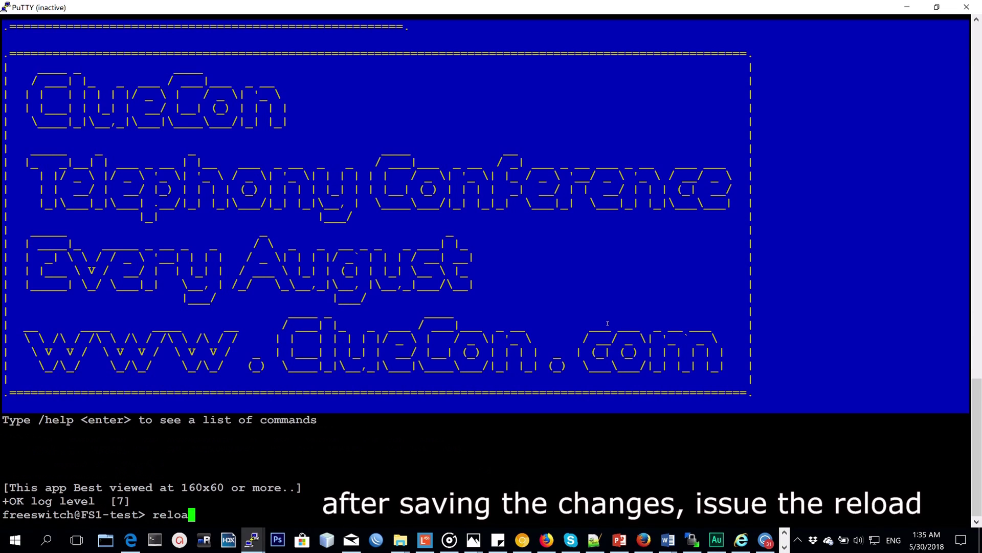
{"action": "key", "text": "Tab"}
{"action": "type", "text": "xm"}
{"action": "key", "text": "Tab"}
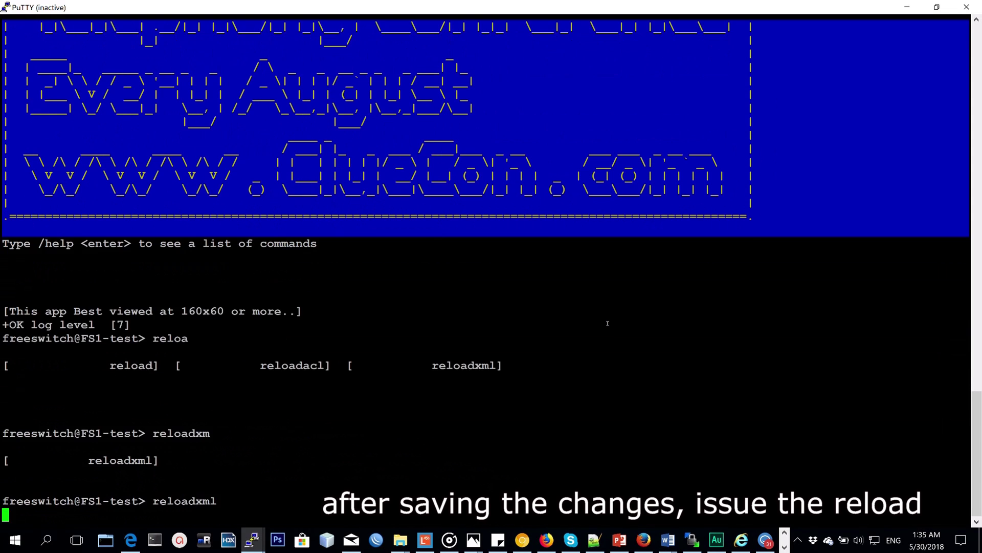
{"action": "key", "text": "Return"}
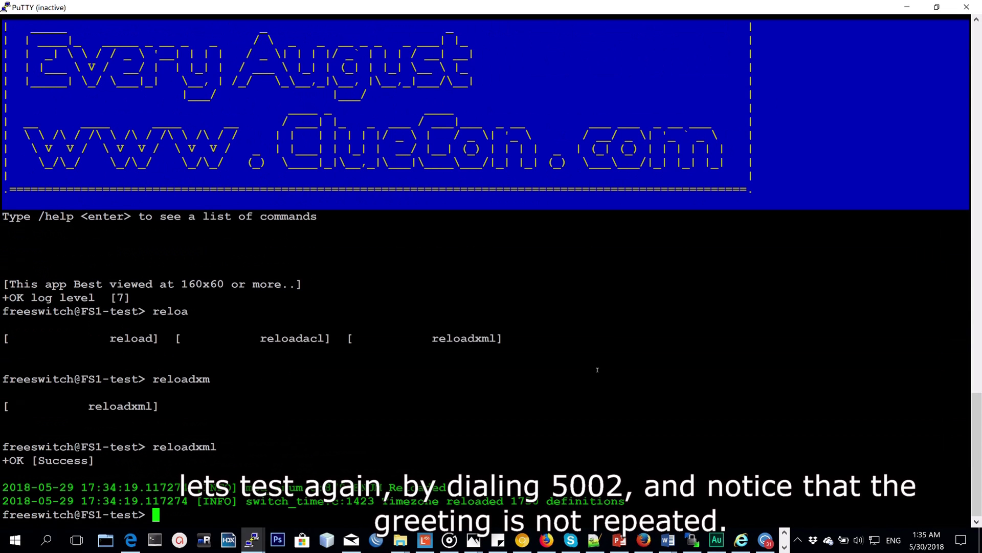
{"action": "key", "text": "super"}
{"action": "type", "text": "zoi"}
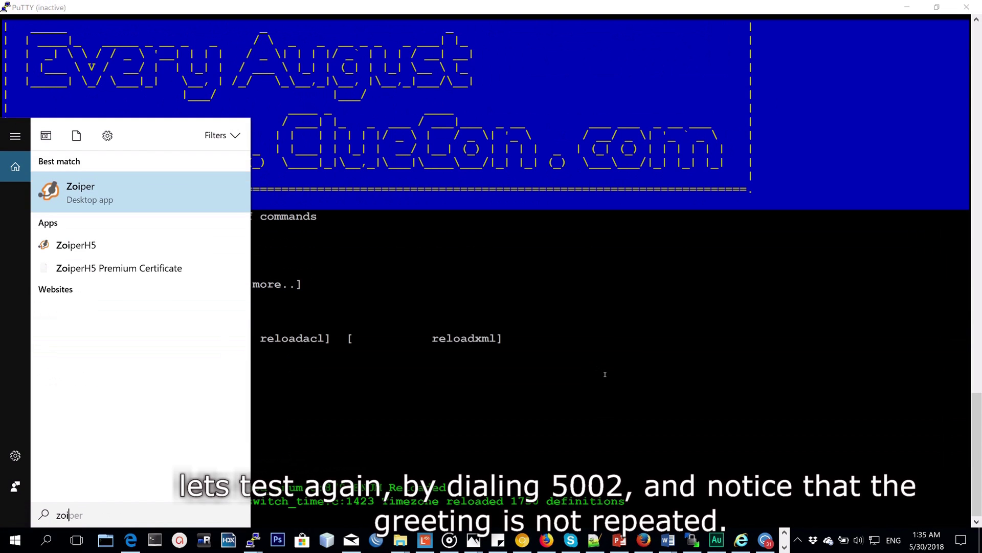
- Call 5002 from Zoiper twice, keying * in the IVR, then hang up
{"action": "key", "text": "Return"}
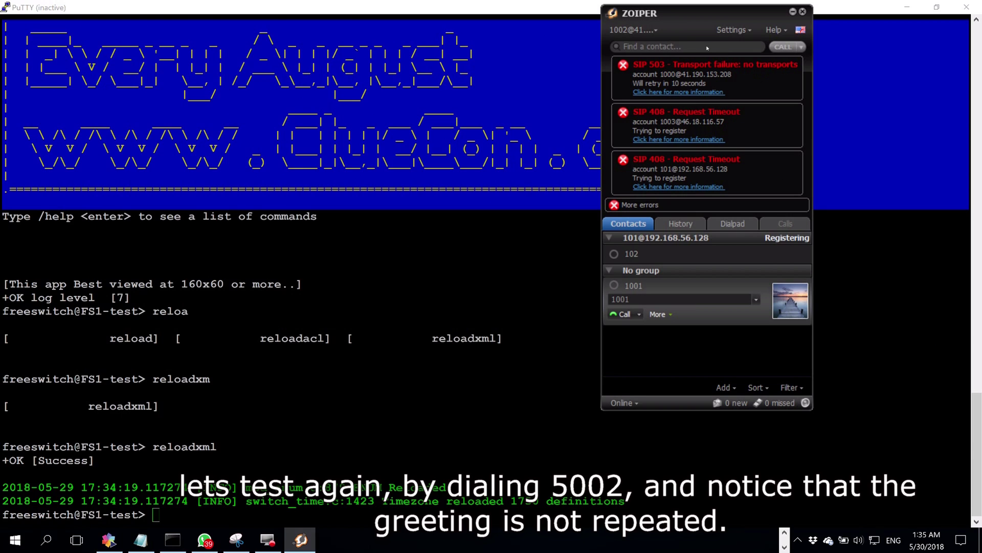
{"action": "left_click", "coordinate": [708, 50]}
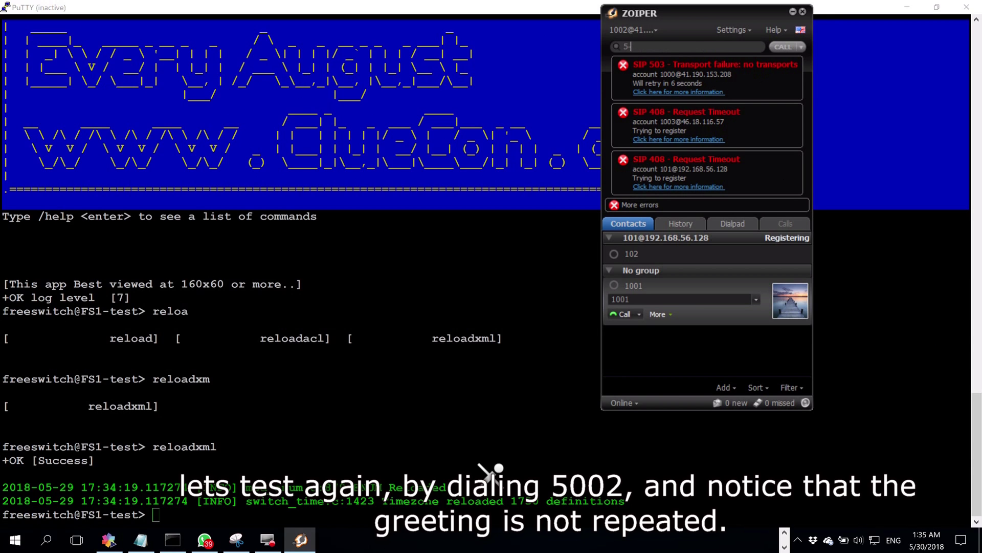
{"action": "type", "text": "5002"}
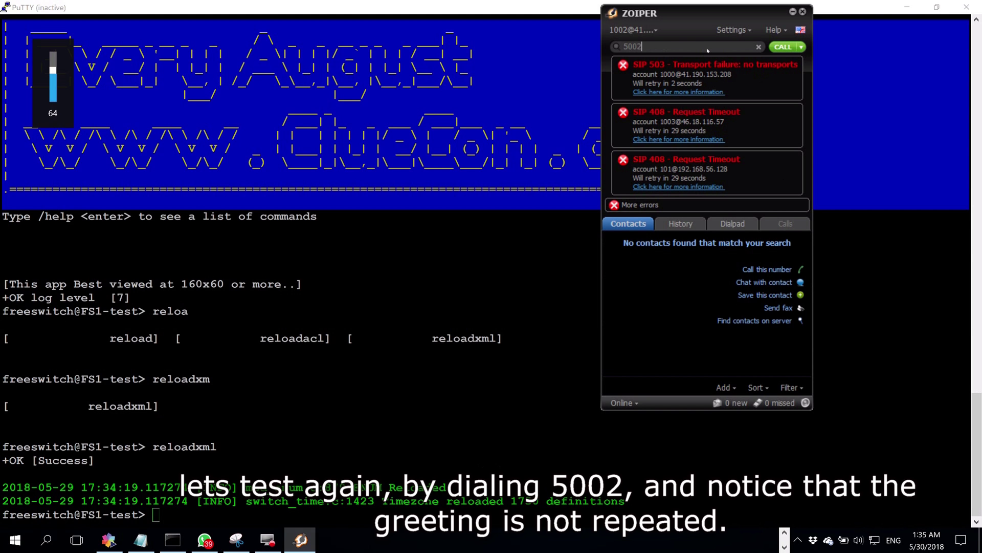
{"action": "key", "text": "Return"}
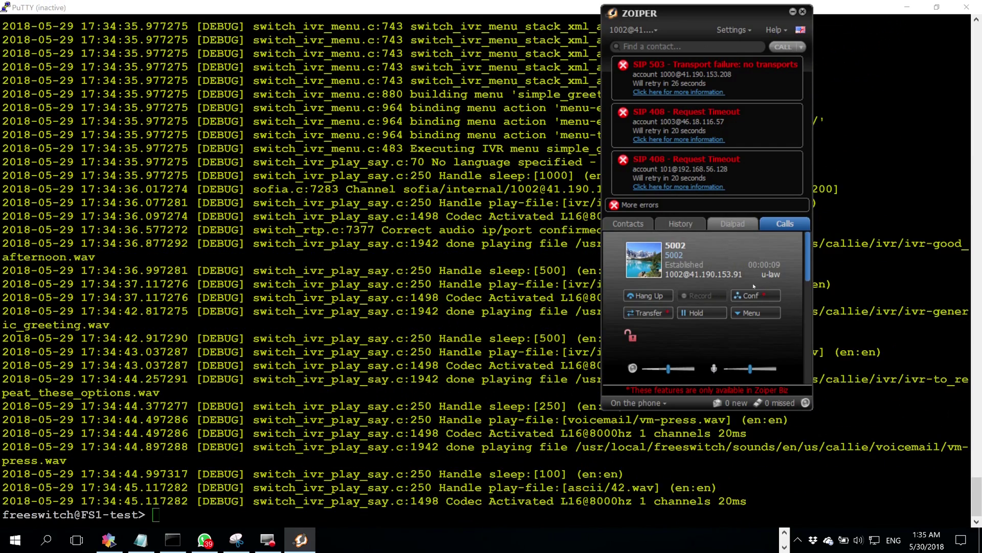
{"action": "type", "text": "*"}
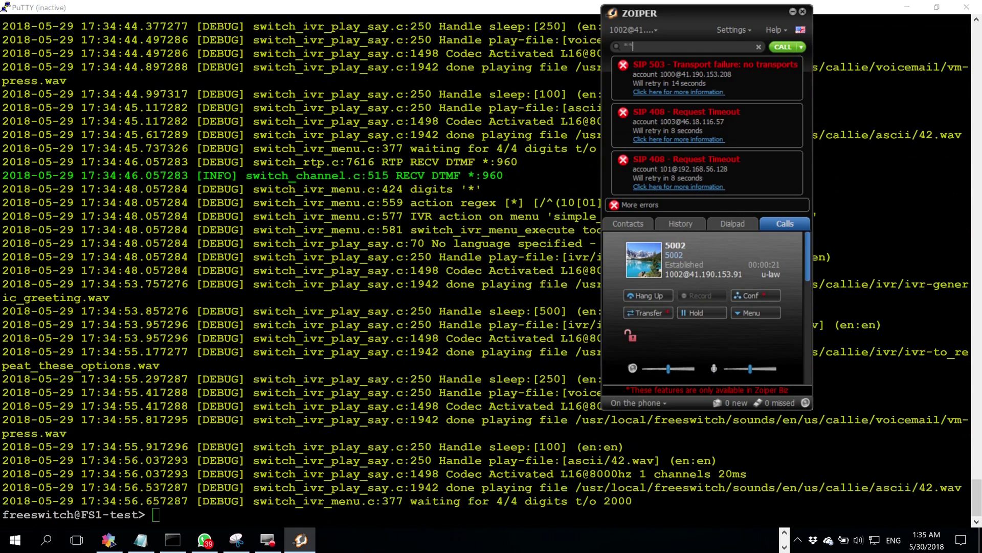
{"action": "type", "text": "*"}
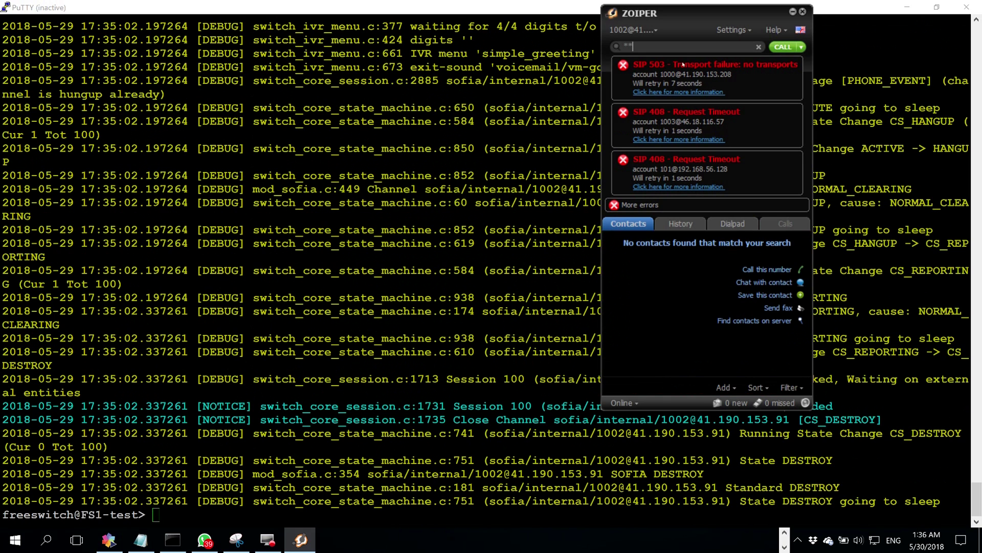
{"action": "left_click", "coordinate": [678, 48]}
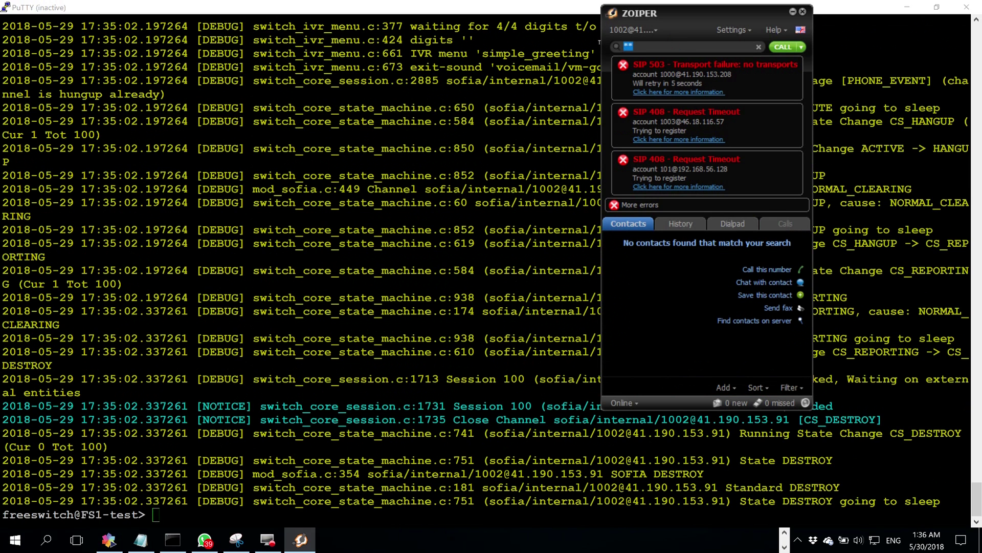
{"action": "type", "text": "5002"}
{"action": "key", "text": "Return"}
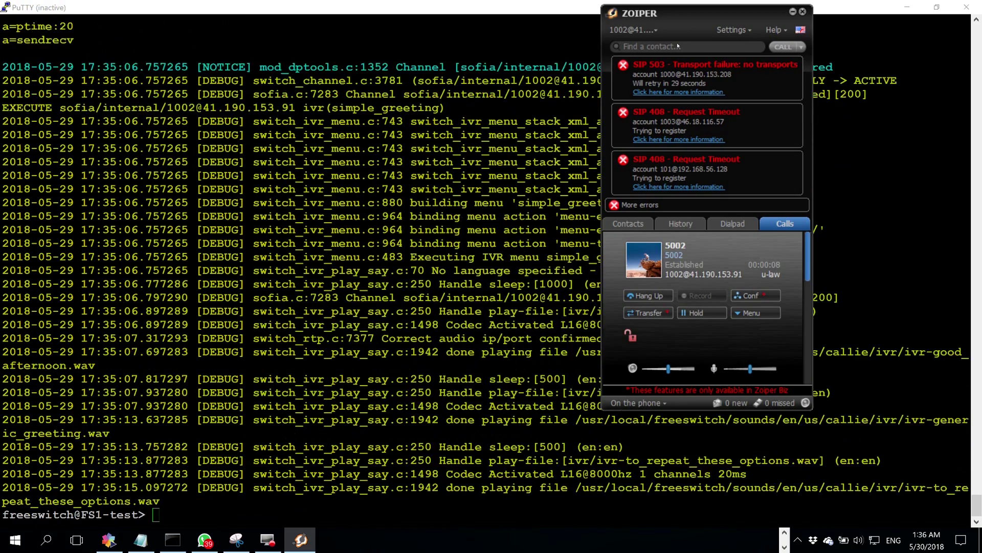
{"action": "type", "text": "*"}
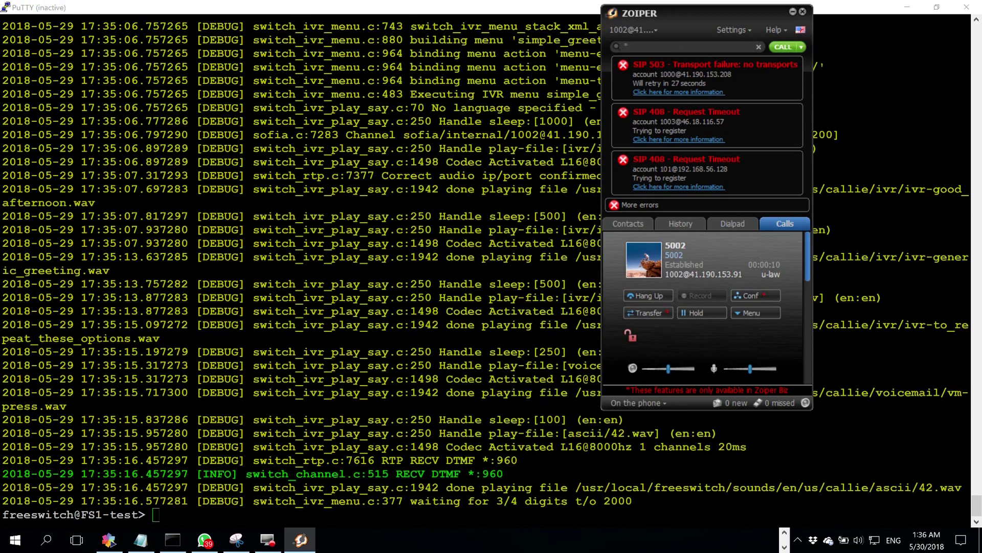
{"action": "left_click", "coordinate": [666, 297]}
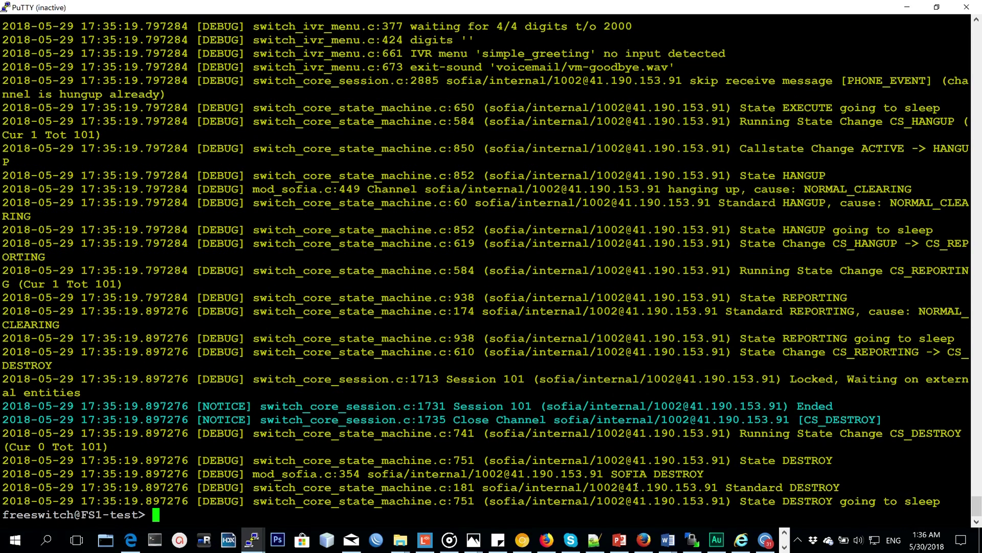